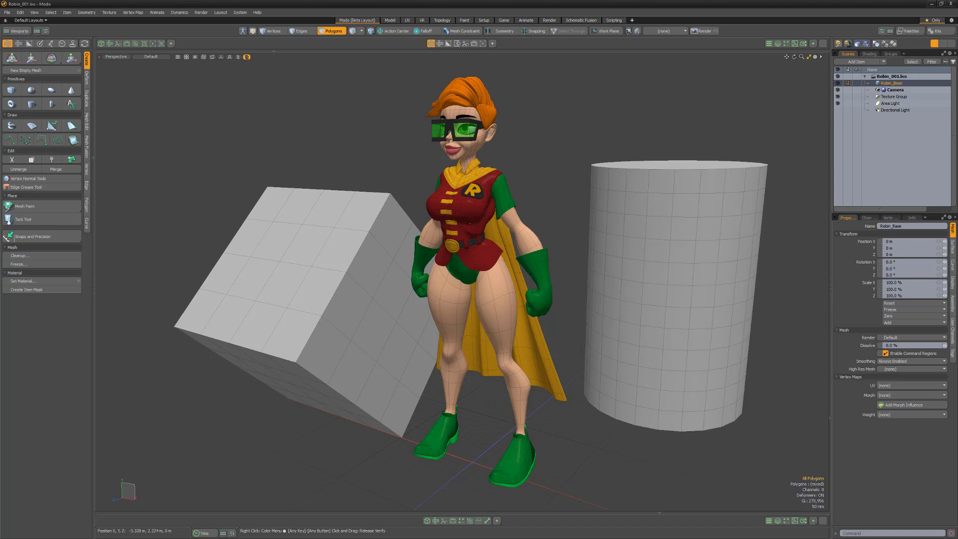
Step: Review the available Action Center modes and their assigned shortcuts
left_click(394, 32)
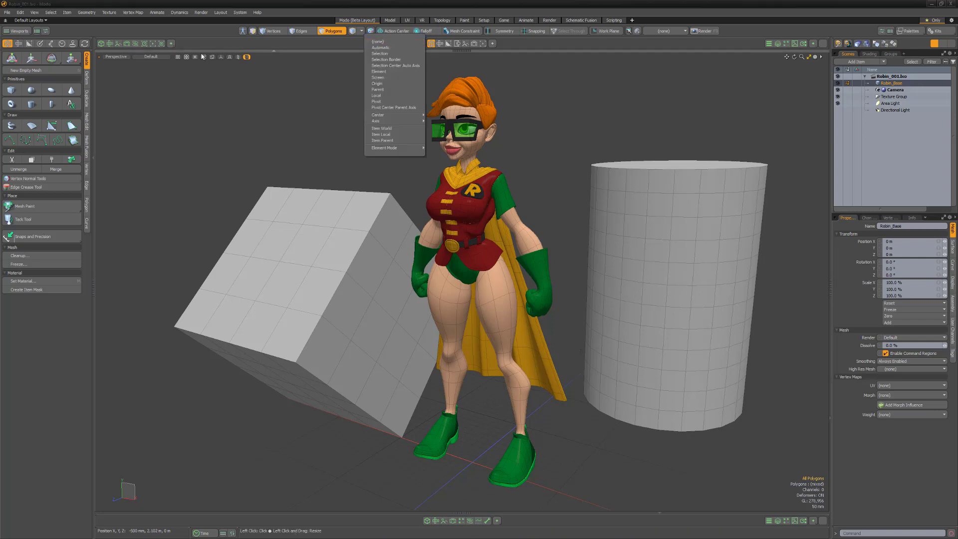
left_click(21, 12)
left_click(21, 13)
mouse_move(37, 172)
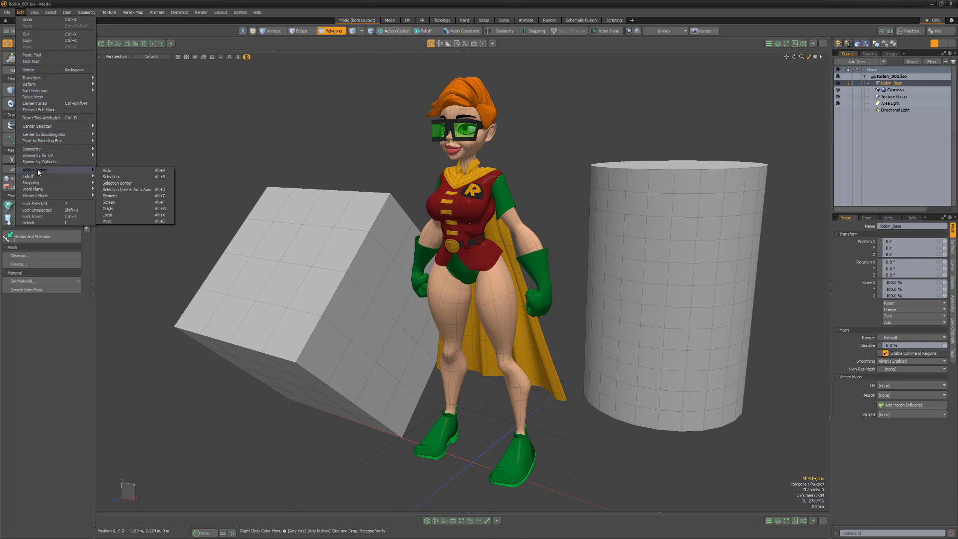
left_click(21, 12)
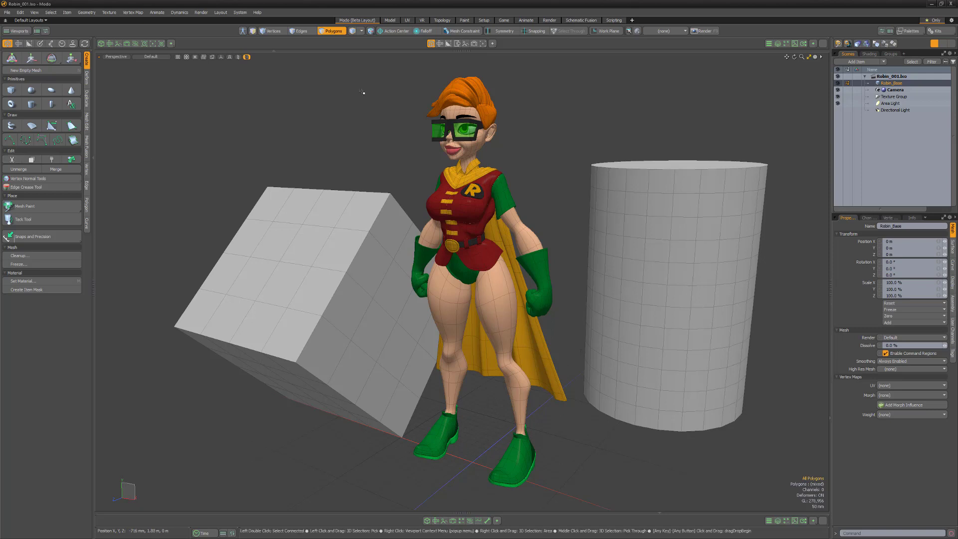
left_click(395, 30)
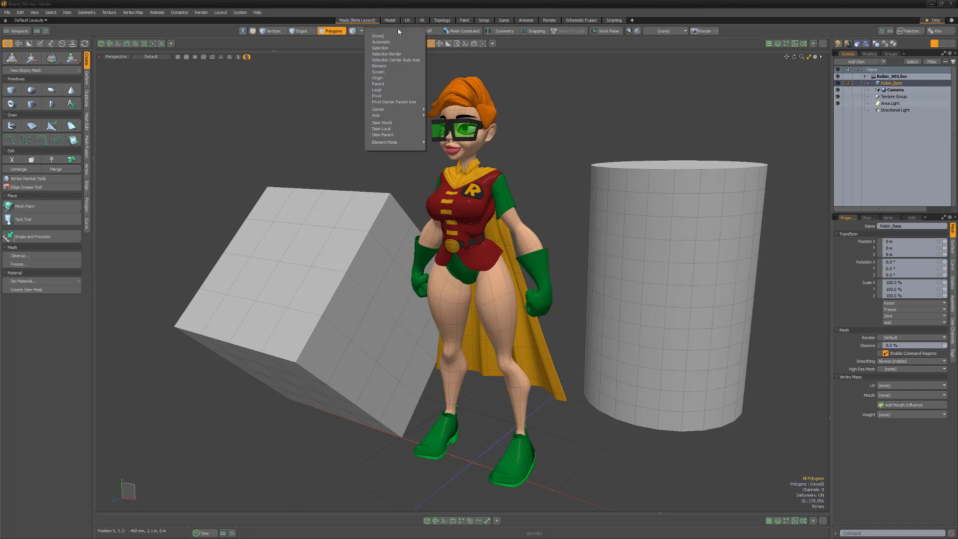
left_click(262, 7)
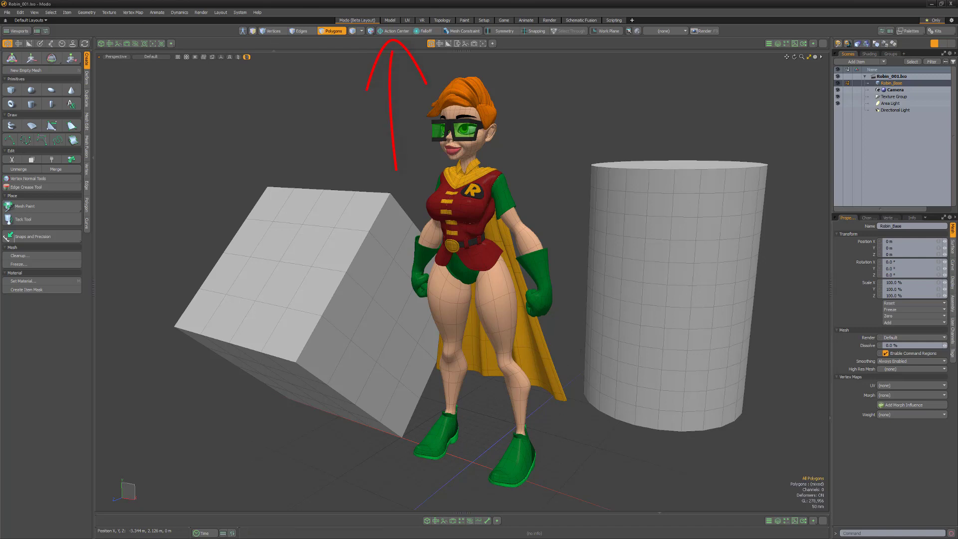
Step: Select all 16 polygons on the cube's upper sloped face and activate the Move tool
mouse_move(312, 242)
left_mouse_down()
mouse_move(290, 244)
mouse_move(292, 264)
left_mouse_up()
key("shift+Up")
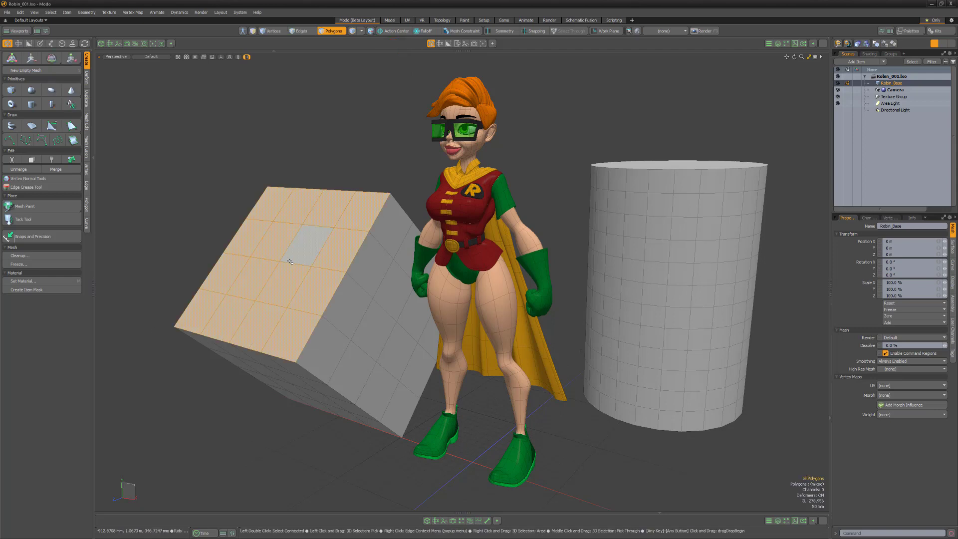
key("w")
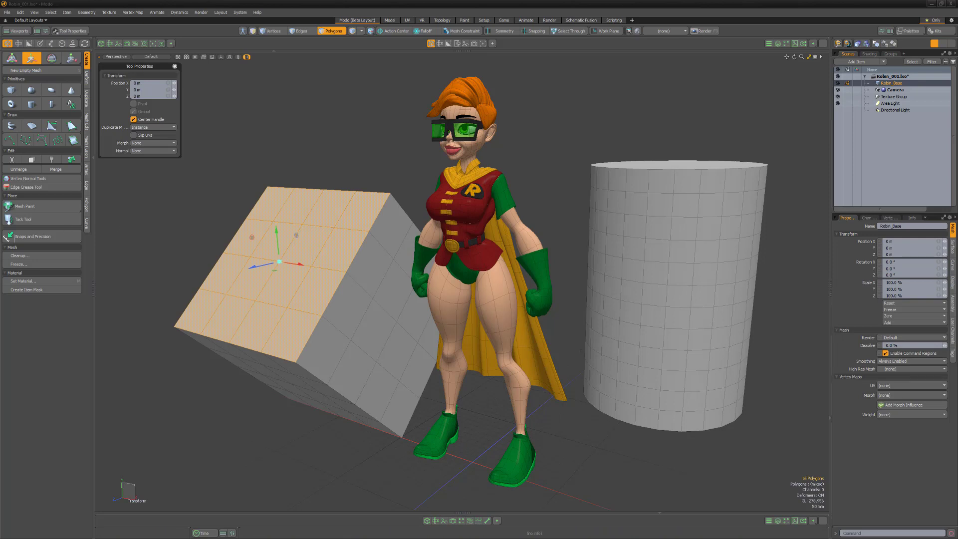
key("Escape")
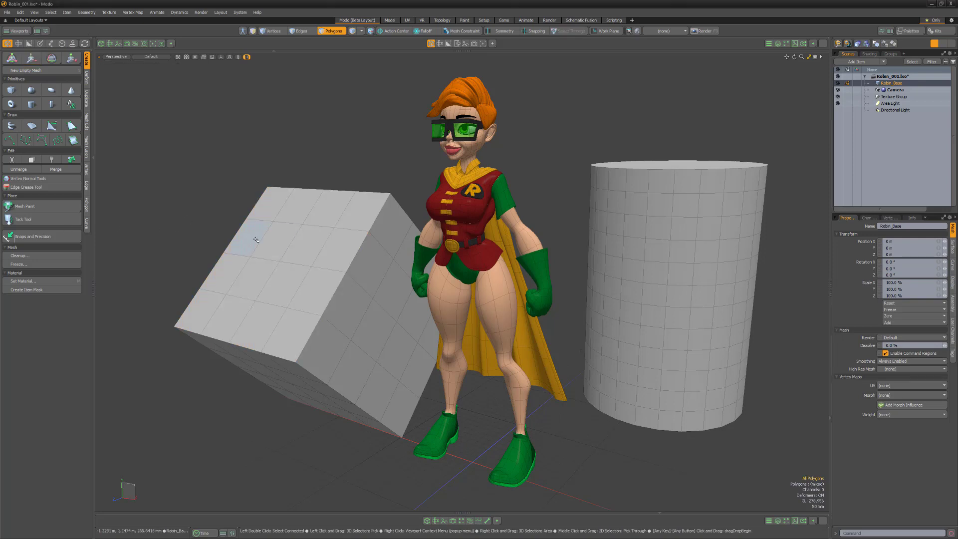
key("w")
mouse_move(262, 243)
left_mouse_down()
mouse_move(299, 250)
mouse_move(261, 252)
left_mouse_up()
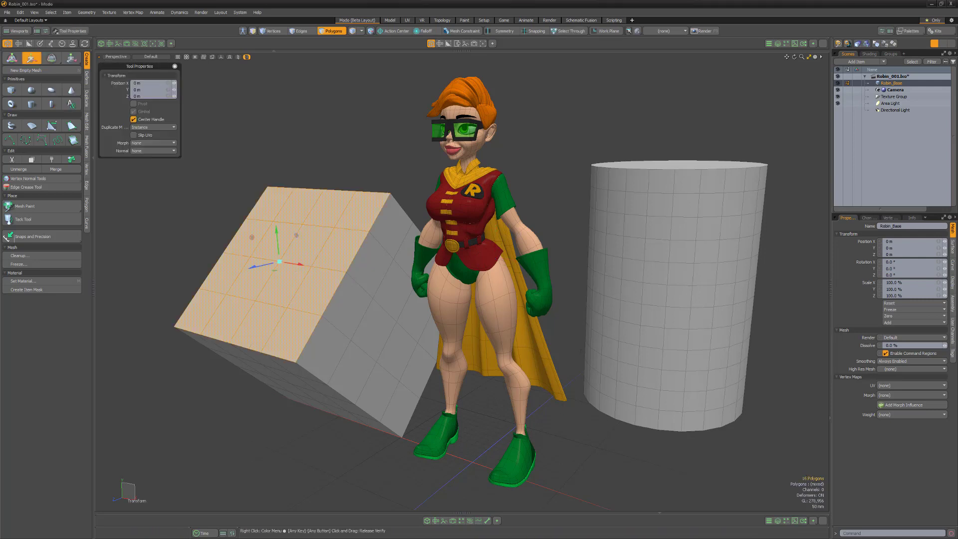
Step: Toggle the work plane alignment on and off, and relocate the Move handle to several empty spots around the objects
left_click(601, 31)
left_click(601, 31)
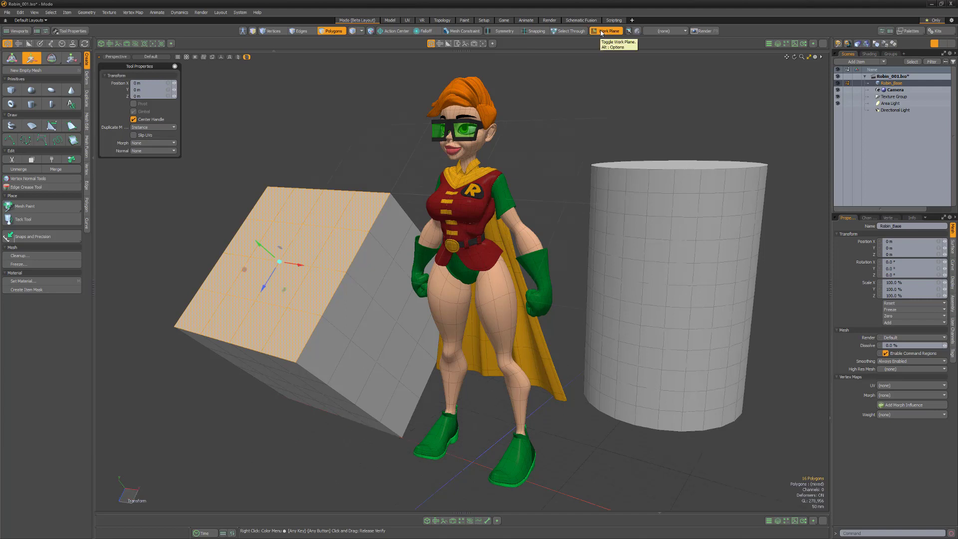
left_click(197, 222)
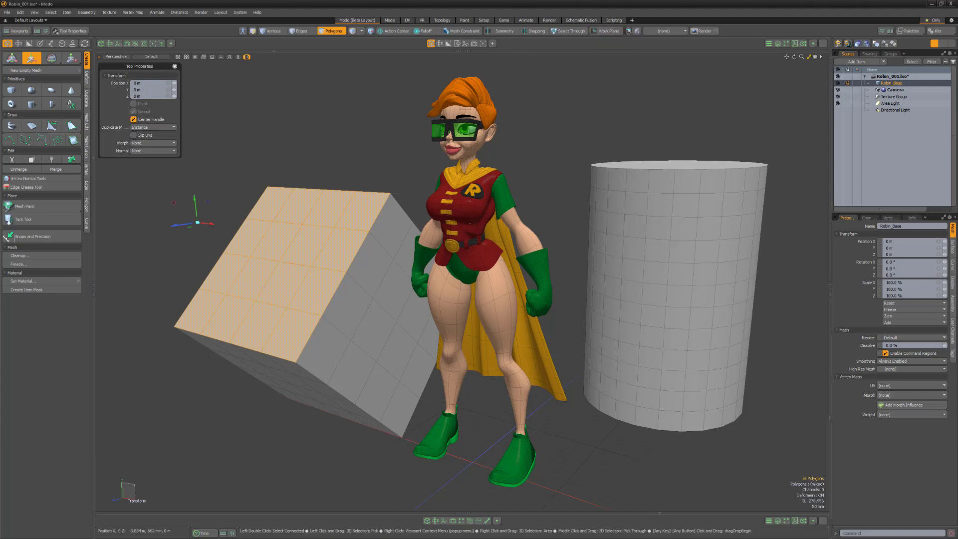
left_click(329, 132)
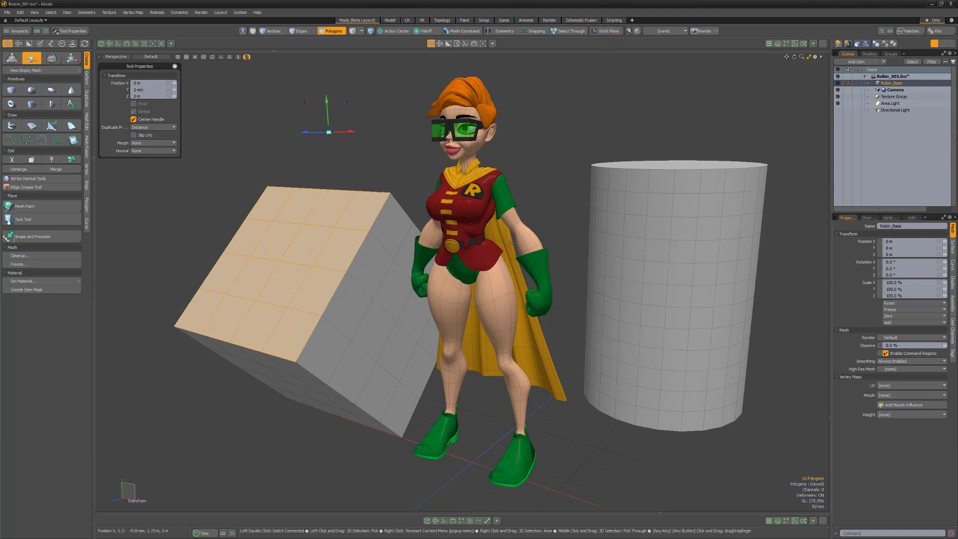
left_click(556, 211)
left_click(652, 128)
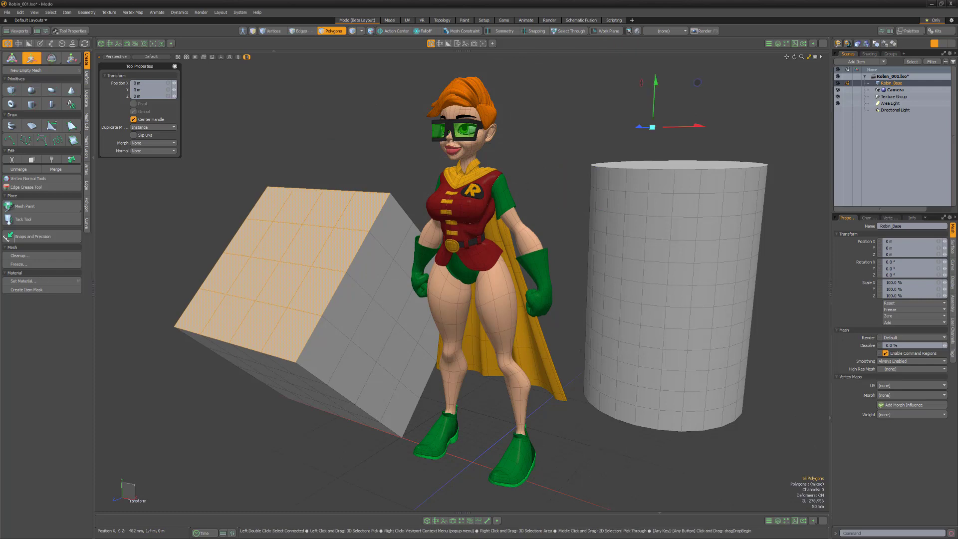
left_click(801, 264)
left_click(574, 434)
left_click(332, 148)
key("space")
Step: Try scaling the whole cube vertically from its own center and from a point above it, undoing each scale
double_click(344, 326)
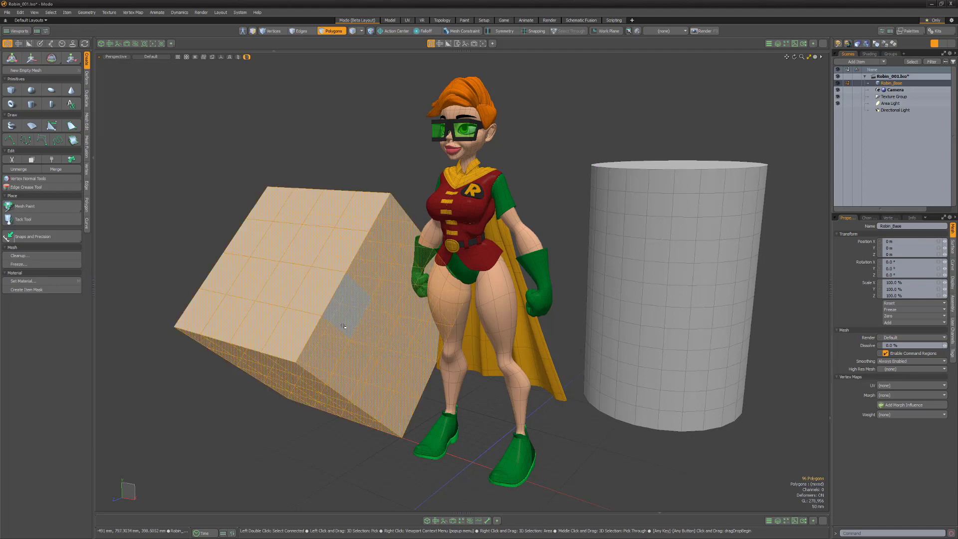
key("r")
left_click_drag(331, 285, 331, 298)
key("ctrl+z")
left_click(339, 150)
left_click_drag(338, 119, 339, 129)
key("ctrl+z")
key("space")
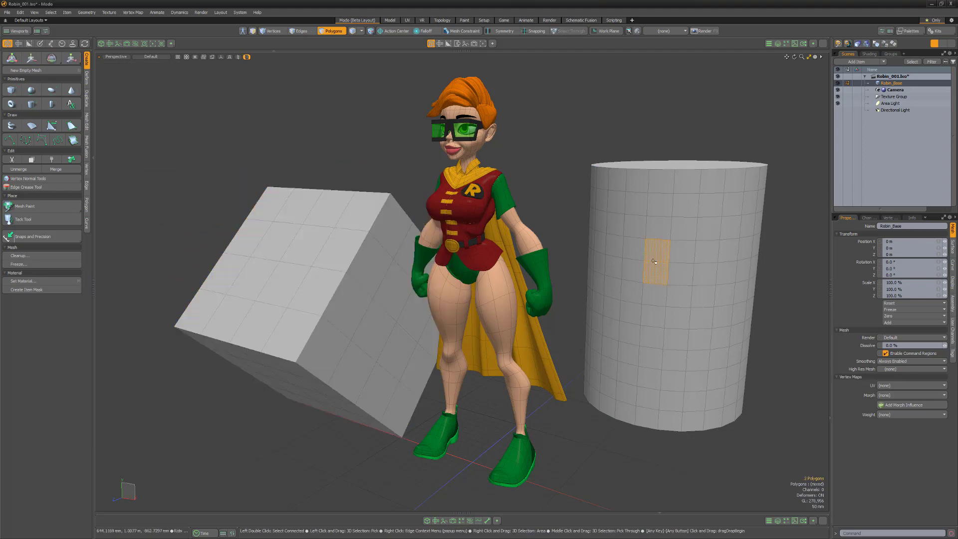
Step: Try scaling the whole cylinder vertically from a point above it and a point below it, undoing each scale
double_click(657, 258)
key("r")
left_click(679, 94)
left_click_drag(682, 70, 680, 92)
key("ctrl+z")
left_click(659, 469)
left_click_drag(662, 435, 660, 461)
key("ctrl+z")
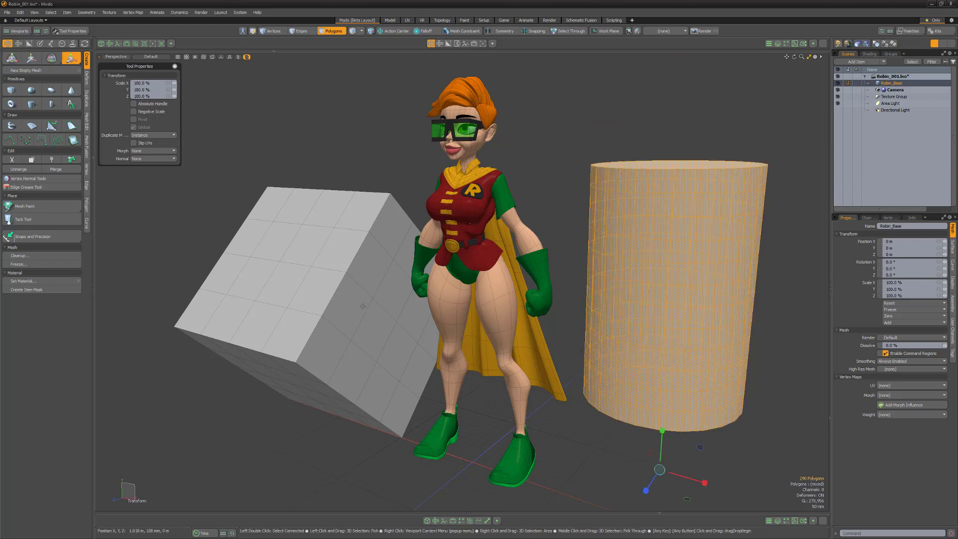
key("space")
Step: Try rotating the whole cube about its own center and about a point below the cylinder, undoing each rotation
double_click(346, 304)
key("e")
left_click_drag(344, 316, 364, 310)
key("ctrl+z")
left_click(597, 435)
left_click_drag(615, 456, 541, 456)
key("ctrl+z")
key("space")
left_click(330, 150)
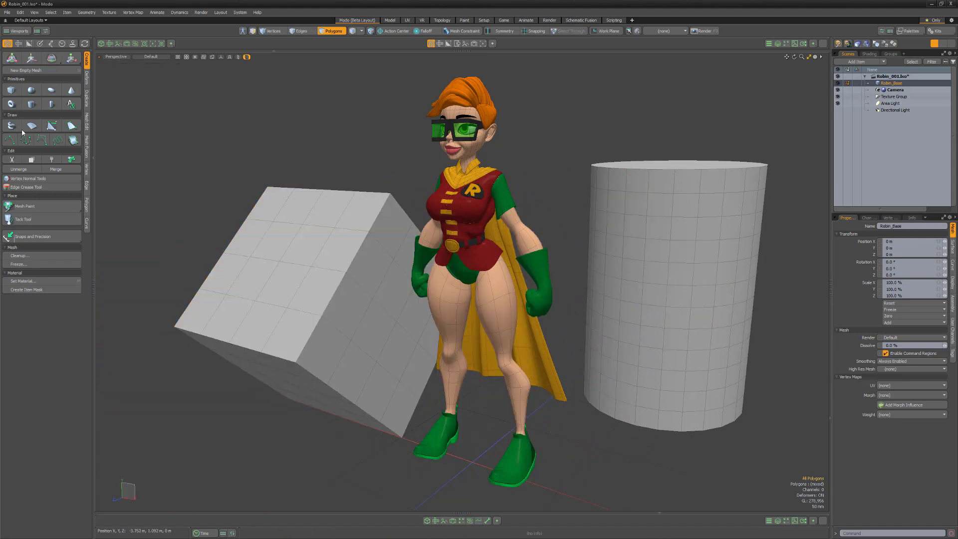
Step: Set the Action Center to Automatic and activate the Rotate tool on the whole cube
left_click(390, 31)
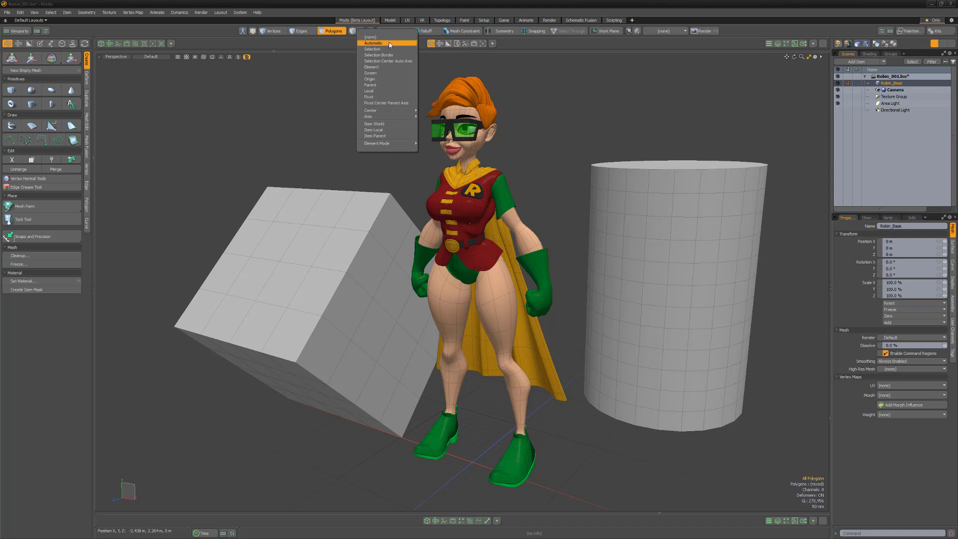
left_click(389, 44)
double_click(348, 294)
key("e")
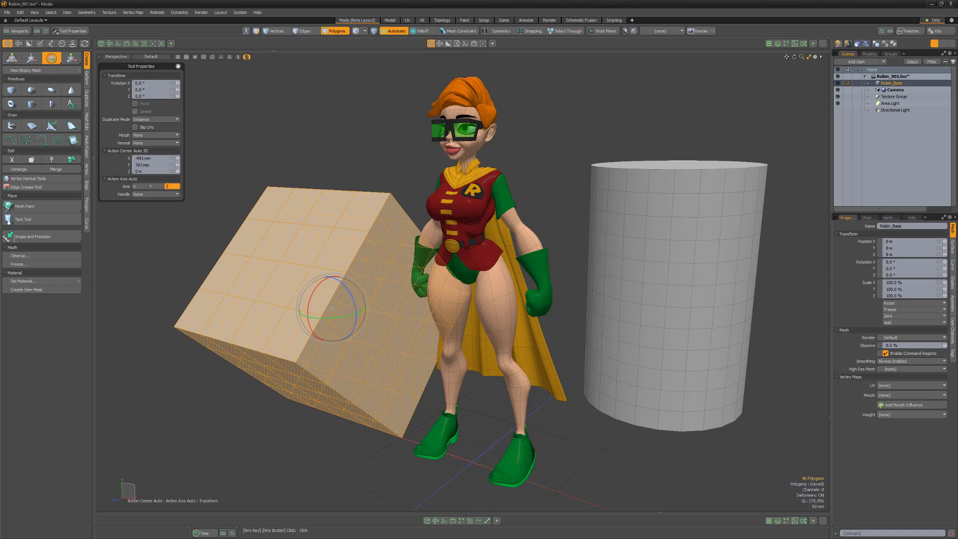
Step: Relocate the rotation center to several empty spots around the objects, ending above the cube
left_click(193, 236)
left_click(324, 115)
left_click(677, 105)
left_click(646, 462)
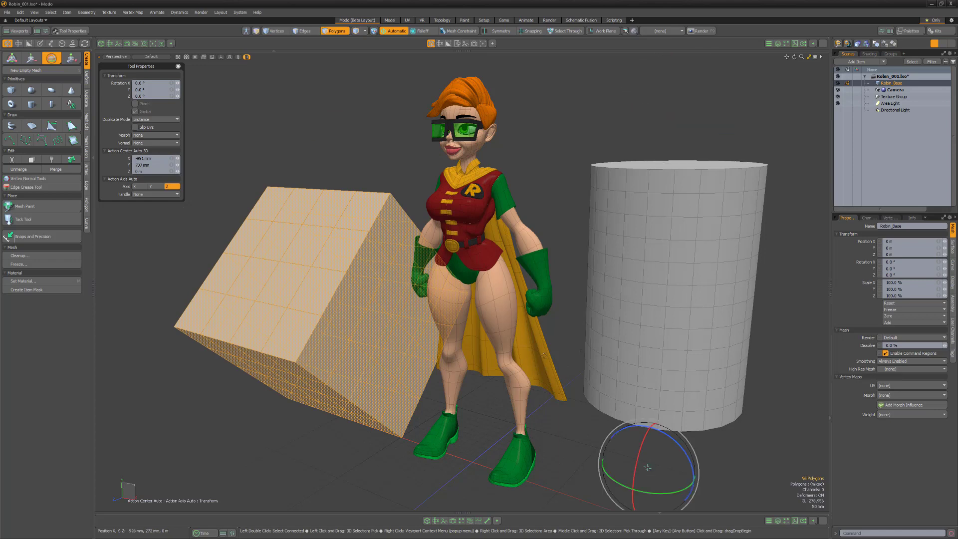
left_click(354, 135)
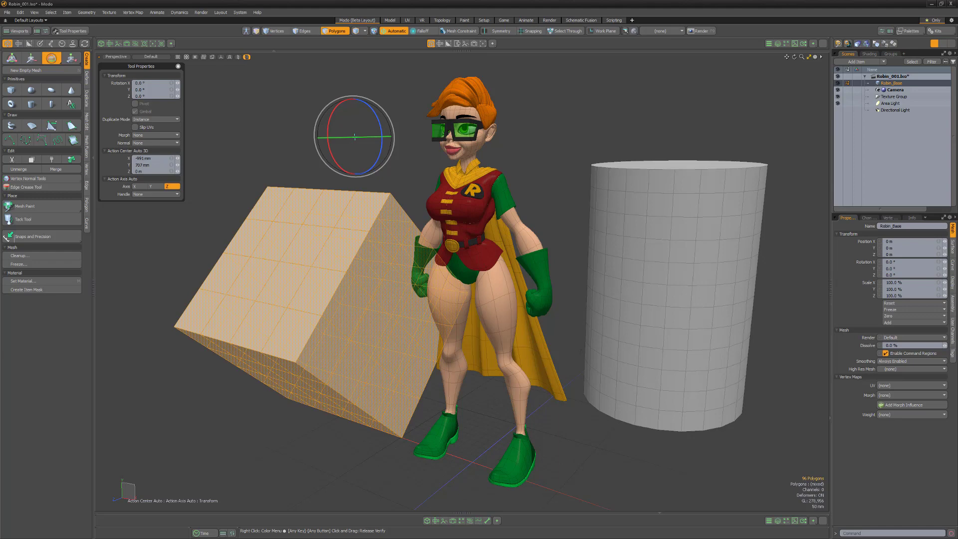
Step: Set the Action Axis Auto handle to Single Handle and pull the handle across the character's head to reorient the rotation axis
left_click(155, 194)
left_click(150, 200)
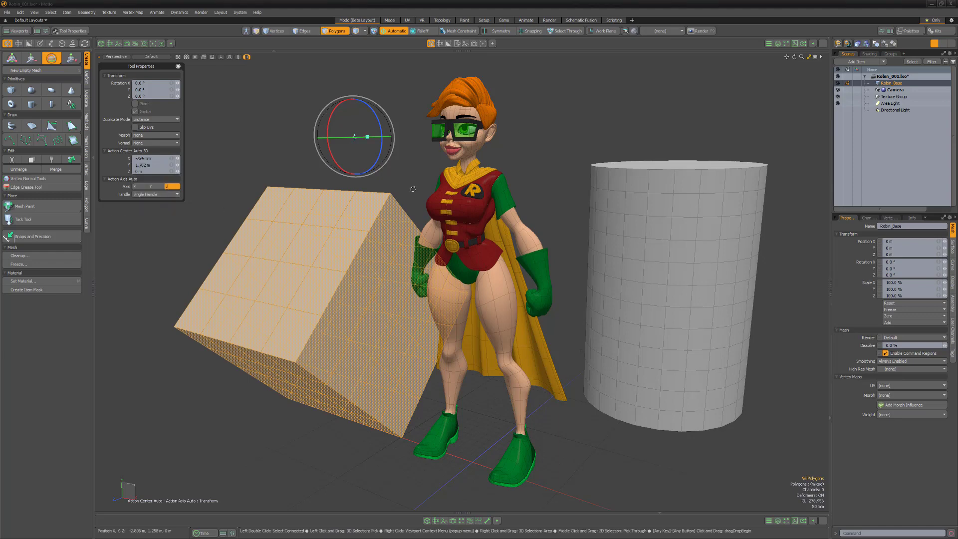
left_click_drag(390, 200, 401, 192, "alt")
left_click_drag(362, 136, 527, 133)
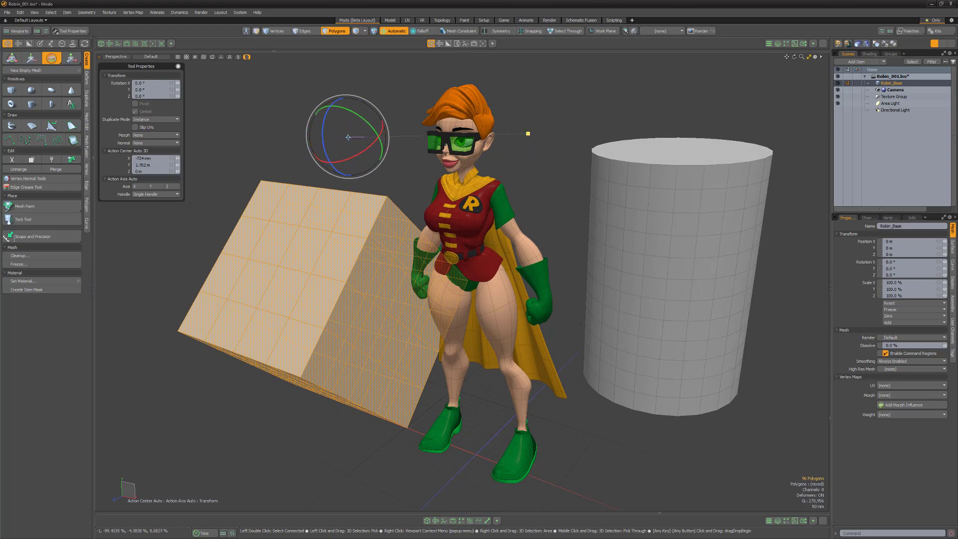
Step: Set the Action Axis Auto handle to Two Handles and reorient the axis with one of them, enabling snapping before leaving the tool
left_click(154, 194)
left_click(149, 200)
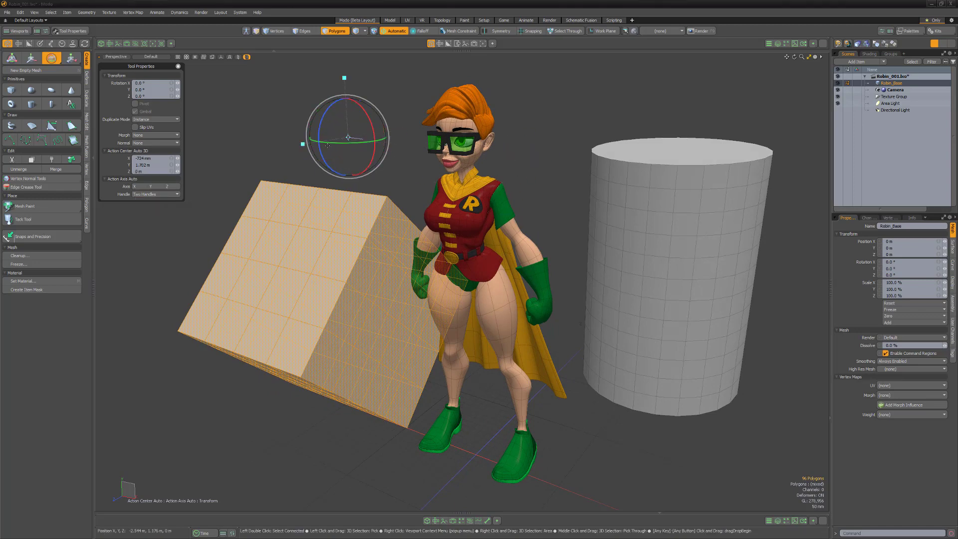
left_click_drag(302, 144, 260, 148)
left_click(530, 30)
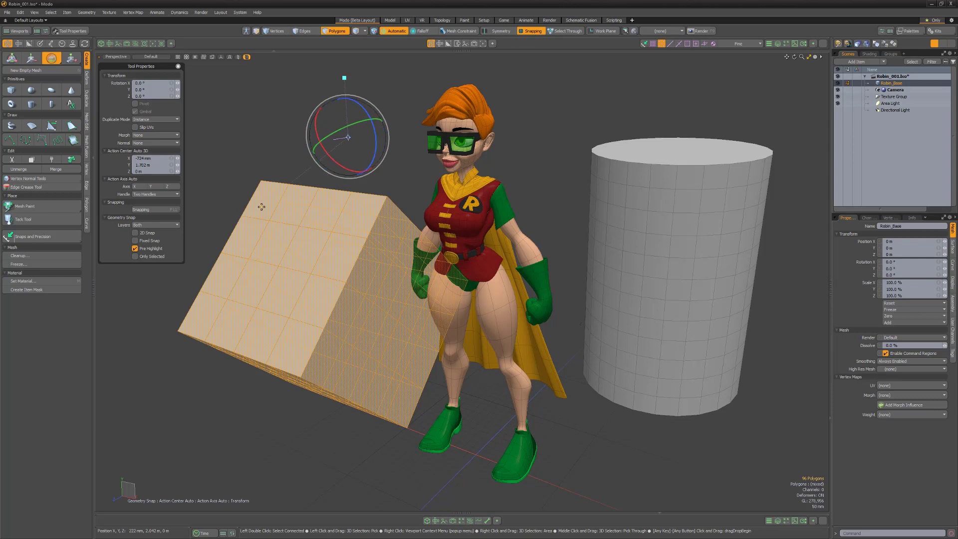
key("Escape")
key("Escape")
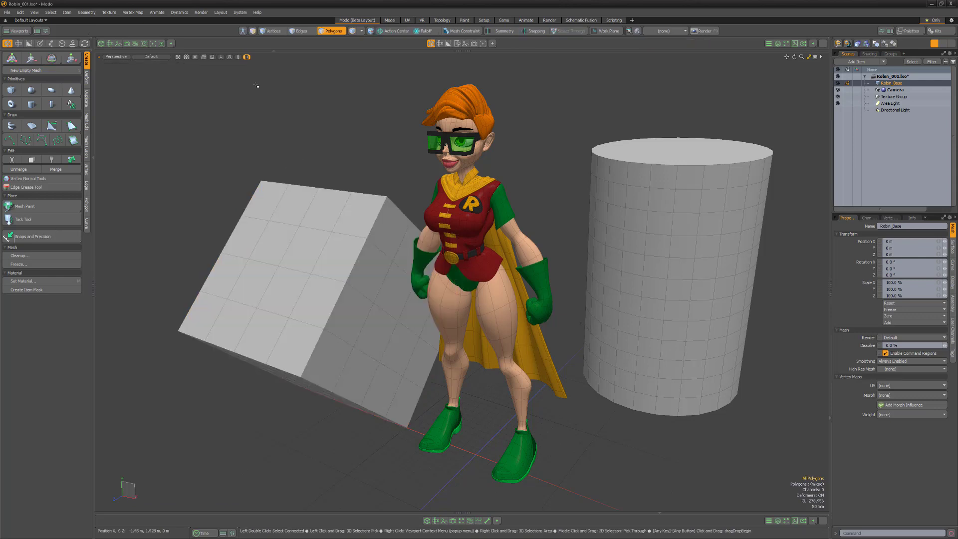
Step: Set the Action Center to Selection and activate the Move tool on a four-polygon patch of the cube's upper face
left_click(389, 31)
left_click(390, 50)
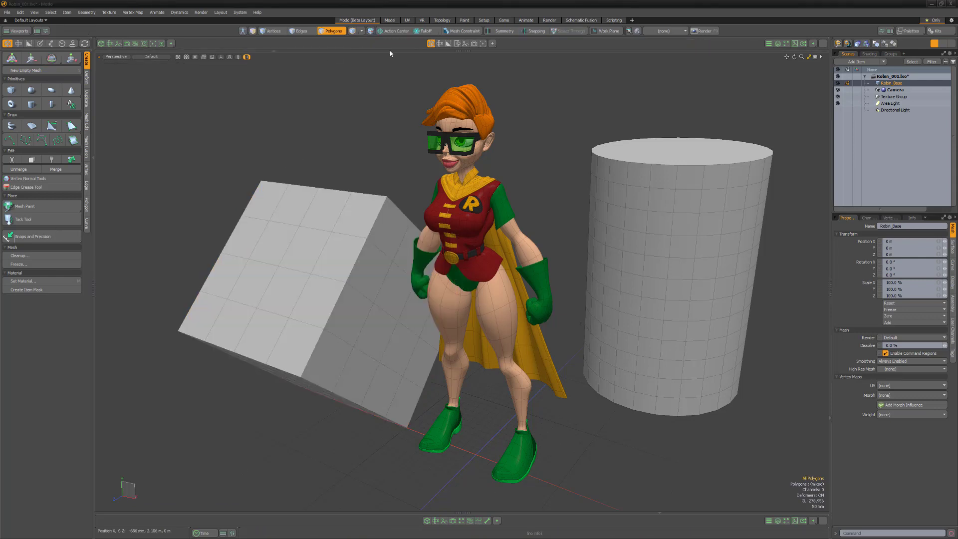
mouse_move(301, 246)
left_mouse_down()
mouse_move(263, 256)
mouse_move(289, 271)
left_mouse_up()
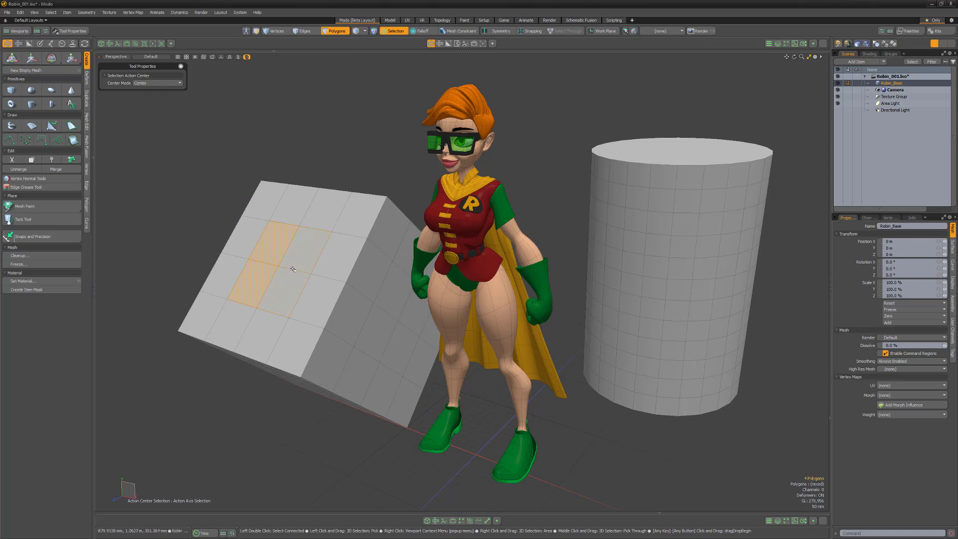
key("w")
Step: Select polygon patches in turn on the cube's side, cylinder, glove, thigh and cube's upper face to reposition the Move handle
left_click_drag(368, 264, 384, 298)
mouse_move(663, 245)
left_mouse_down()
mouse_move(632, 285)
mouse_move(664, 258)
left_mouse_up()
left_click_drag(523, 251, 539, 278)
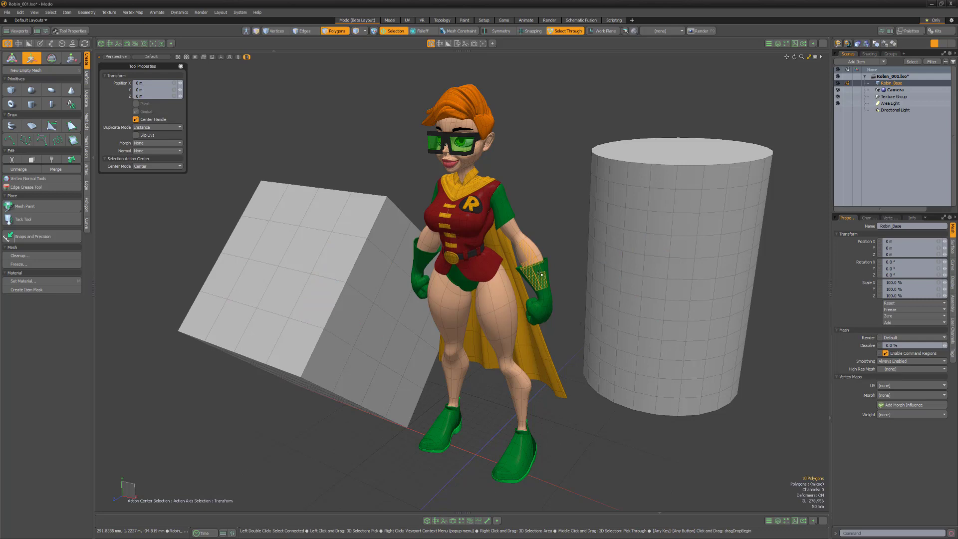
left_click_drag(491, 325, 499, 354)
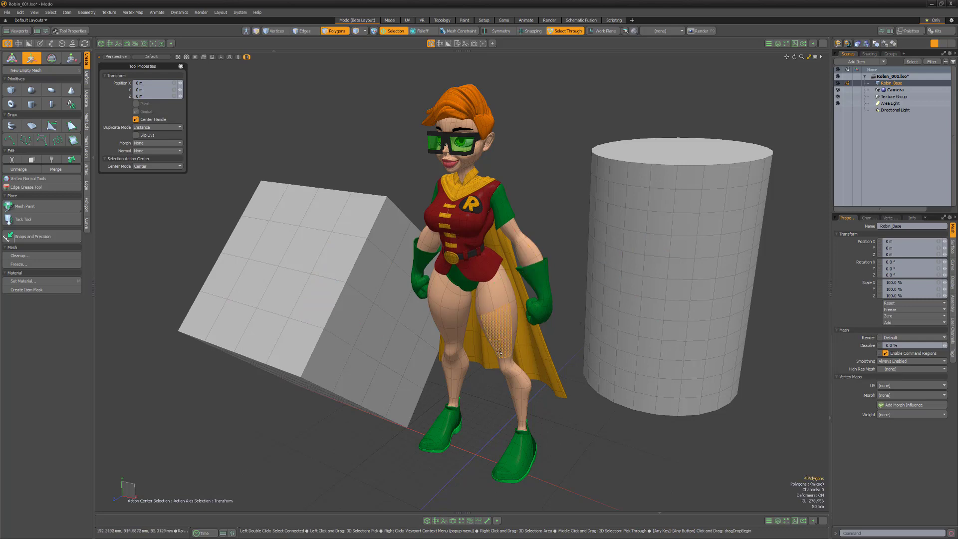
left_click_drag(277, 254, 279, 260)
left_click(252, 282)
key("Escape")
key("Escape")
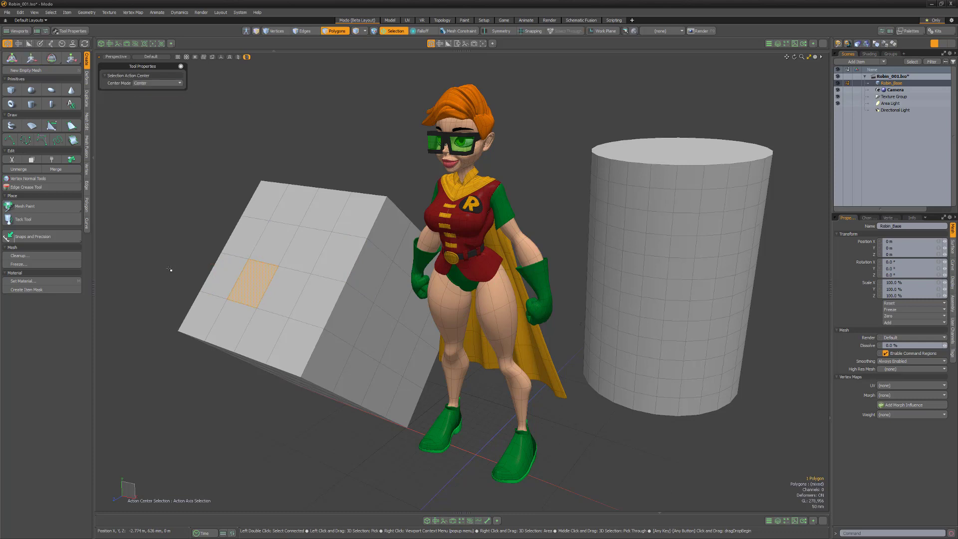
Step: Set the Action Center to Selection Border and activate the Move tool on the cylinder's top cap polygon
left_click(396, 31)
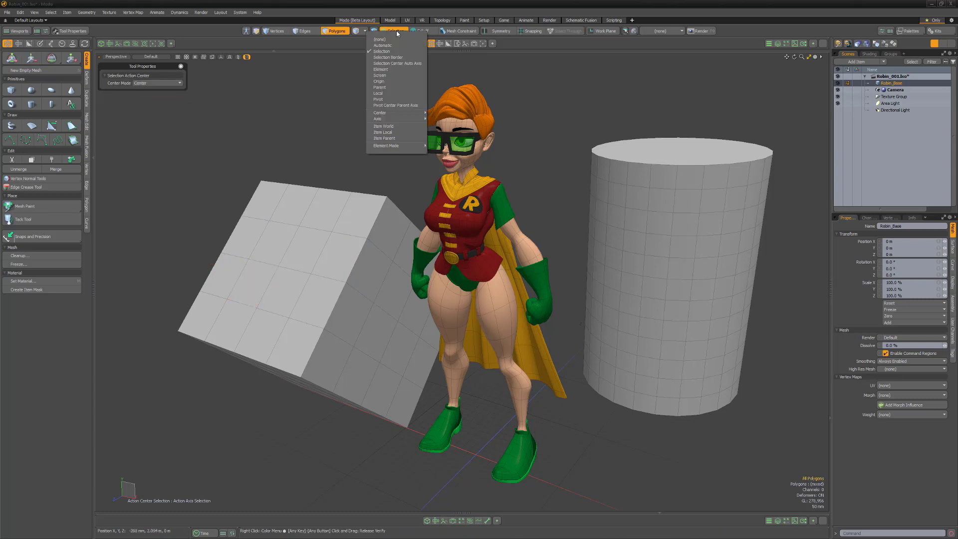
left_click(408, 57)
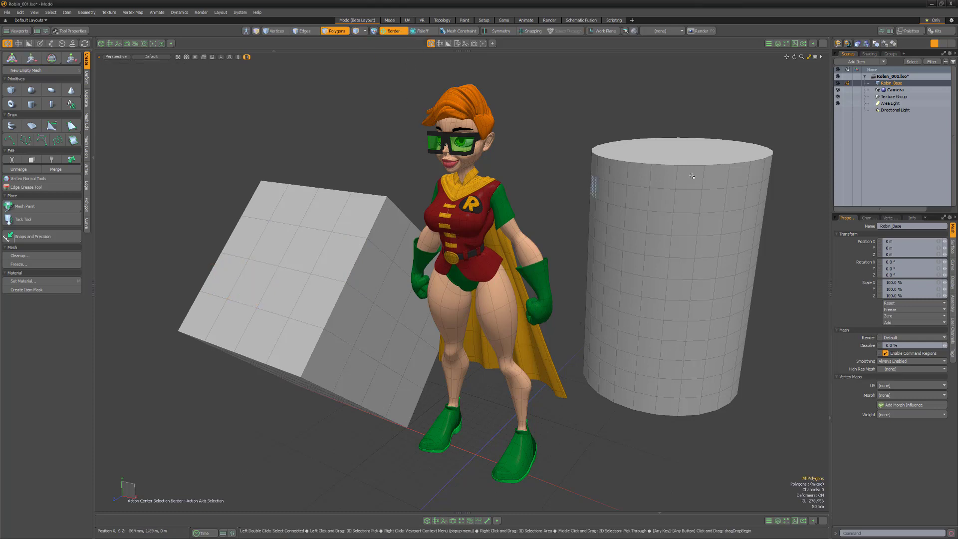
left_click(695, 157)
key("w")
Step: Grow and shrink the polygon selection ring by ring down the cylinder to shift the Move handle under Selection Border
key("shift+Up")
key("shift+Up")
key("shift+Up")
key("shift+Up")
key("shift+Up")
key("shift+Up")
key("shift+Up")
key("shift+Up")
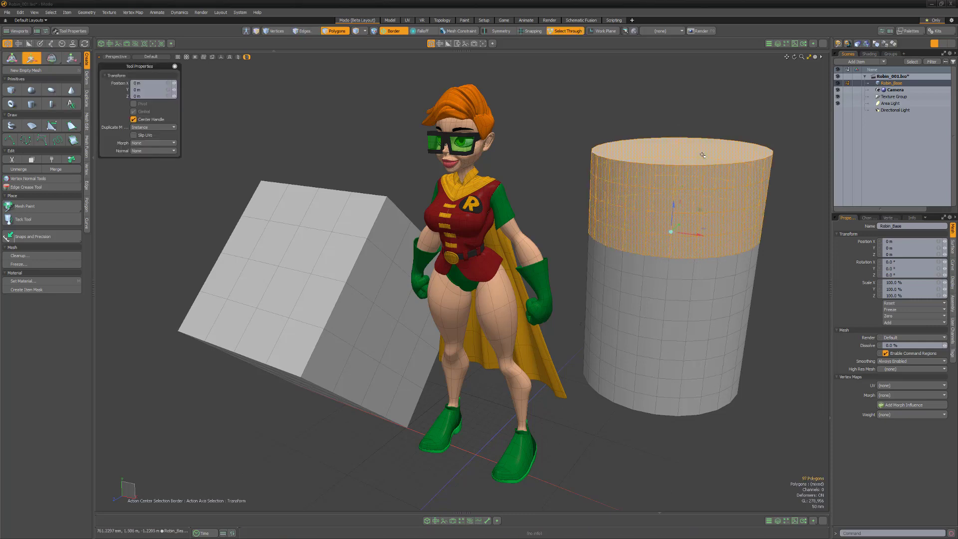
key("shift+Down")
key("shift+Down")
key("shift+Down")
key("shift+Down")
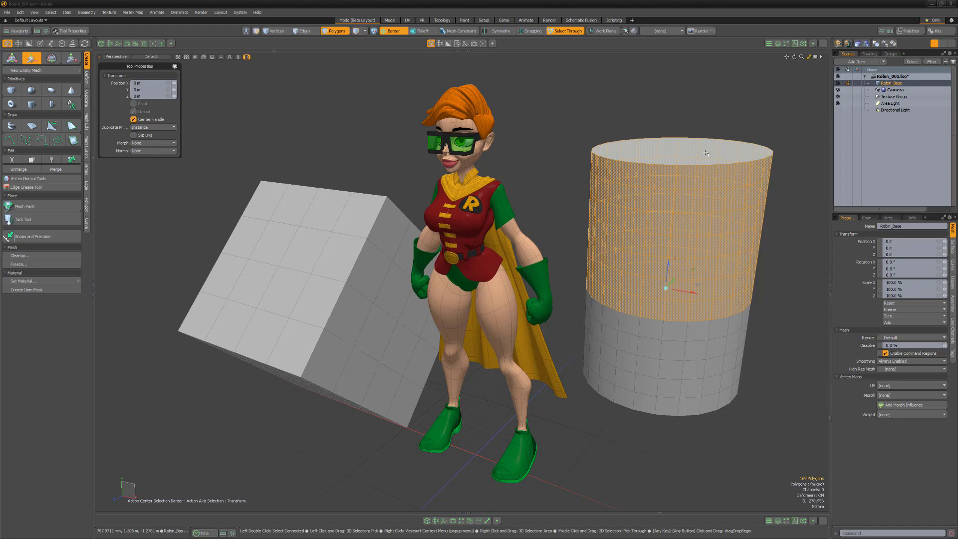
key("shift+Up")
key("shift+Up")
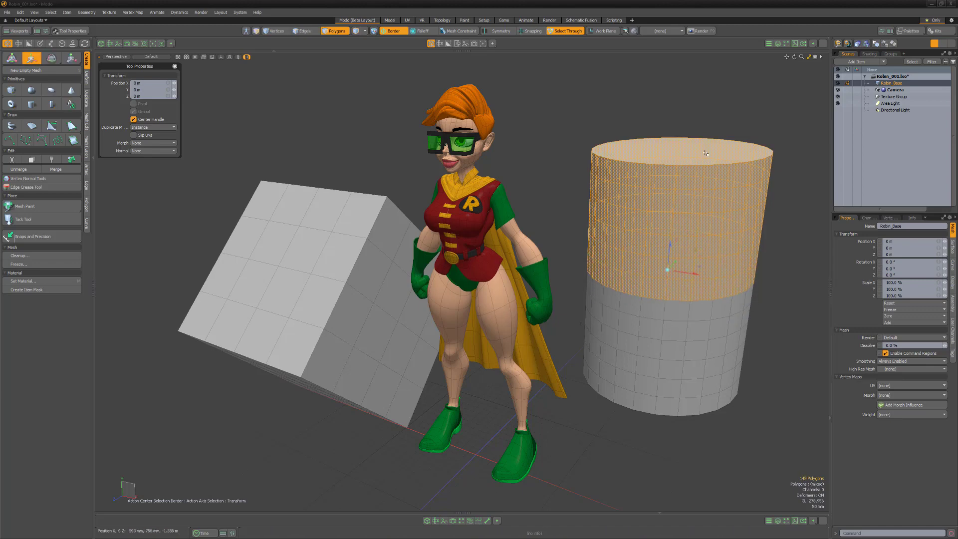
Step: Grow and shrink the cylinder selection in the Front view to compare the border-based Move handle positions, returning to Perspective
left_click(114, 57)
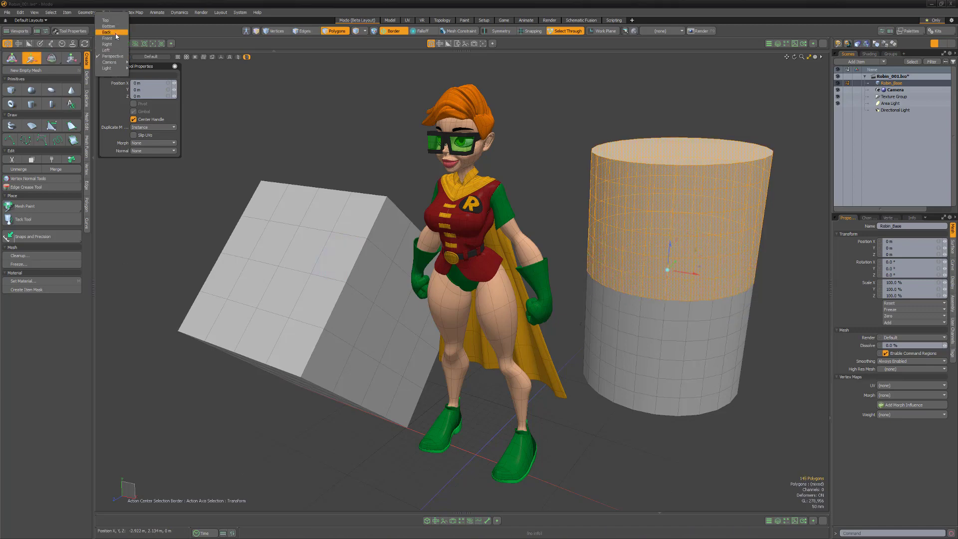
left_click(107, 38)
key("shift+Up")
key("shift+Up")
key("shift+Down")
key("shift+Down")
key("shift+Down")
key("shift+Down")
key("shift+Up")
key("shift+Up")
key("shift+Up")
left_click(116, 56)
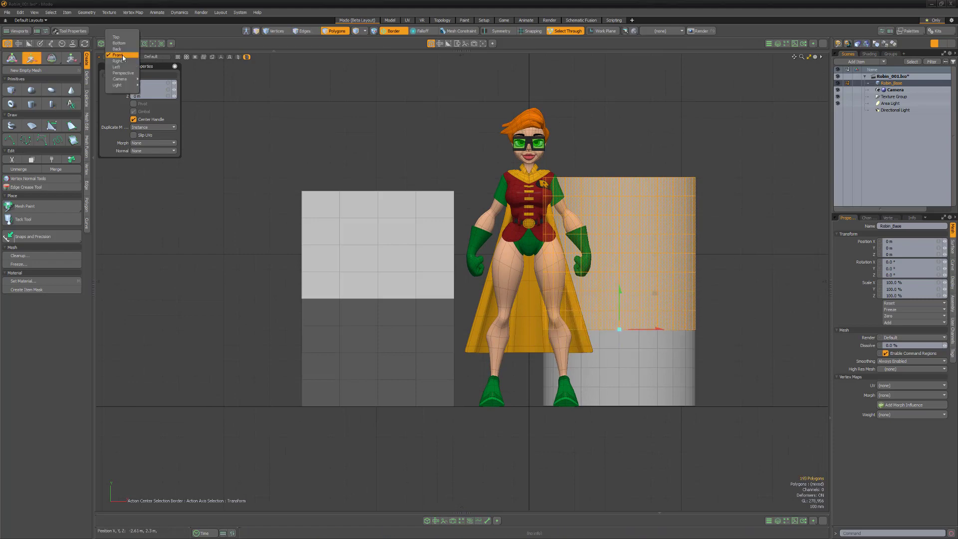
left_click(120, 70)
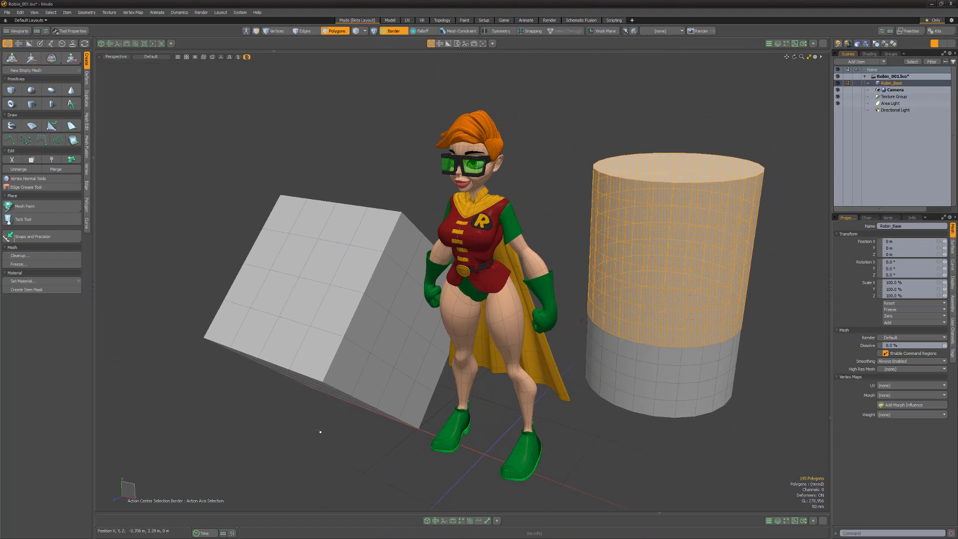
Step: Select the character's foot polygons, grow the selection, and try rotating it about the selection border, undoing the rotation
double_click(523, 444)
key("e")
key("shift+Up")
key("shift+Up")
key("shift+Up")
key("shift+Up")
left_click_drag(531, 294, 522, 270)
key("ctrl+z")
key("Escape")
Step: Select and grow a polygon patch on the cube's upper part, and activate Move with Selection Center Auto Axis as Action Center
left_click_drag(309, 273, 314, 280)
key("shift+Up")
key("shift+Up")
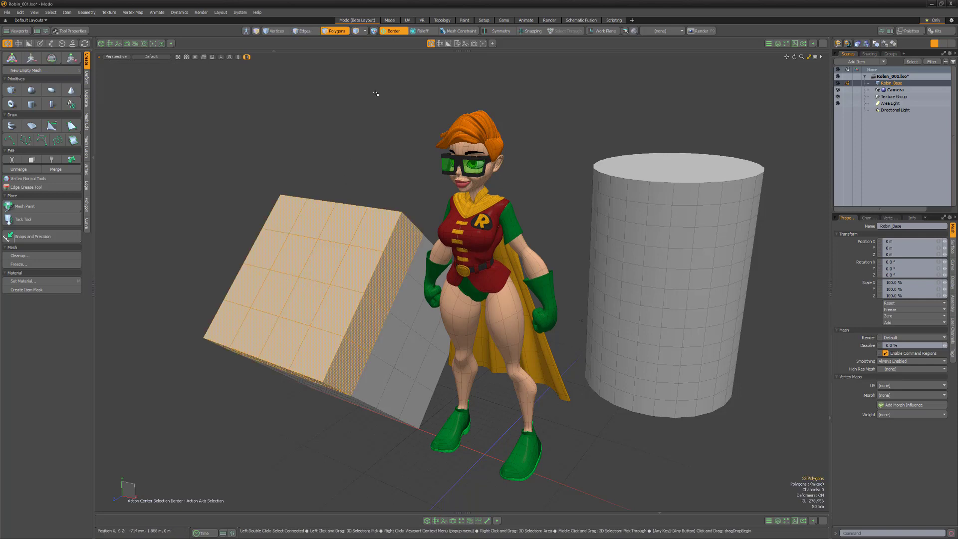
left_click(394, 31)
left_click(408, 64)
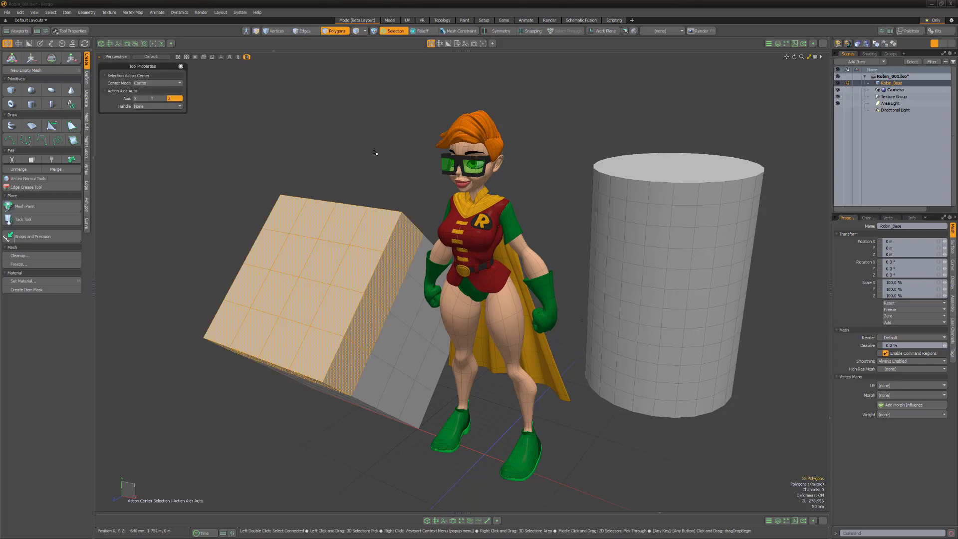
key("w")
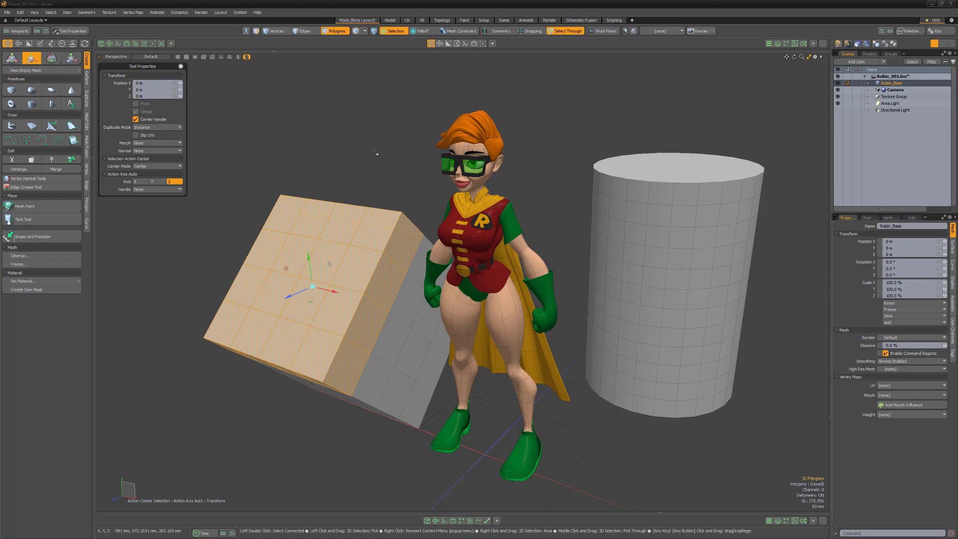
Step: Set the Action Axis Auto handle to Single Handle and reorient the axis with it on the cube
left_click(157, 189)
left_click(158, 196)
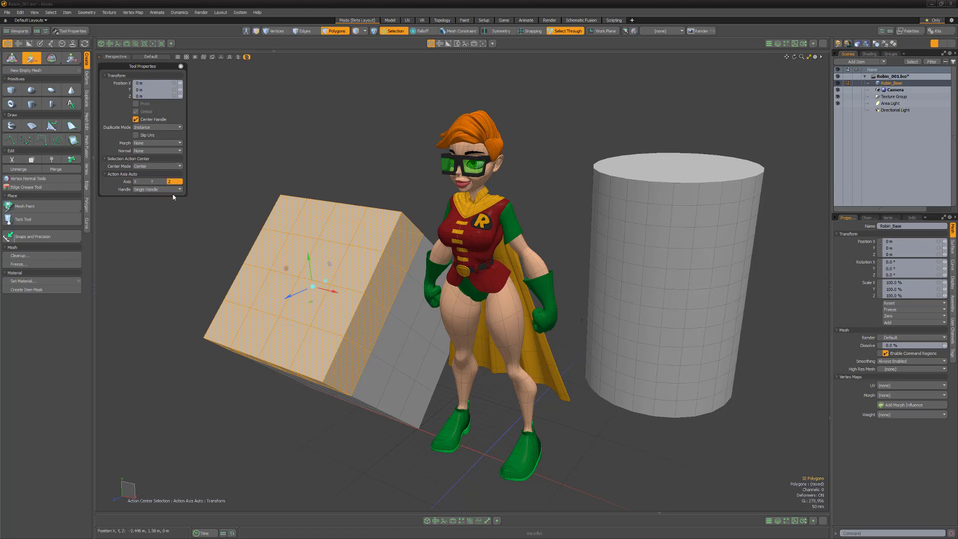
left_click_drag(327, 281, 397, 169)
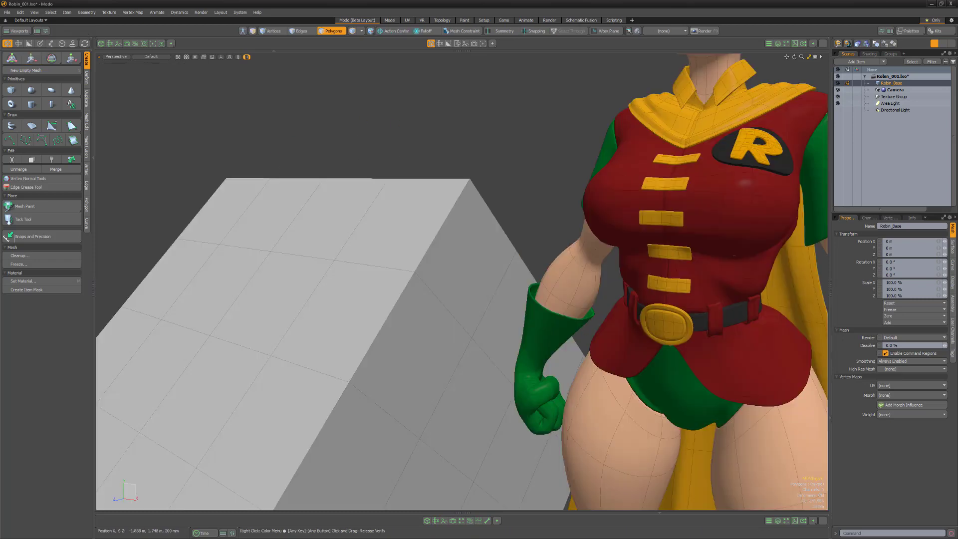
Step: Set the Action Center to Element and activate the Move tool with the belt loop selected
left_click(393, 31)
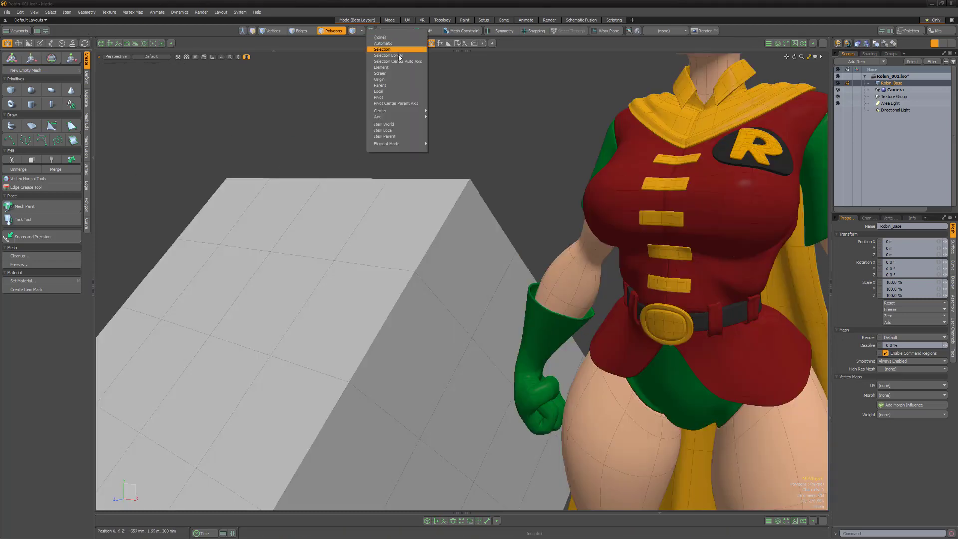
left_click(397, 67)
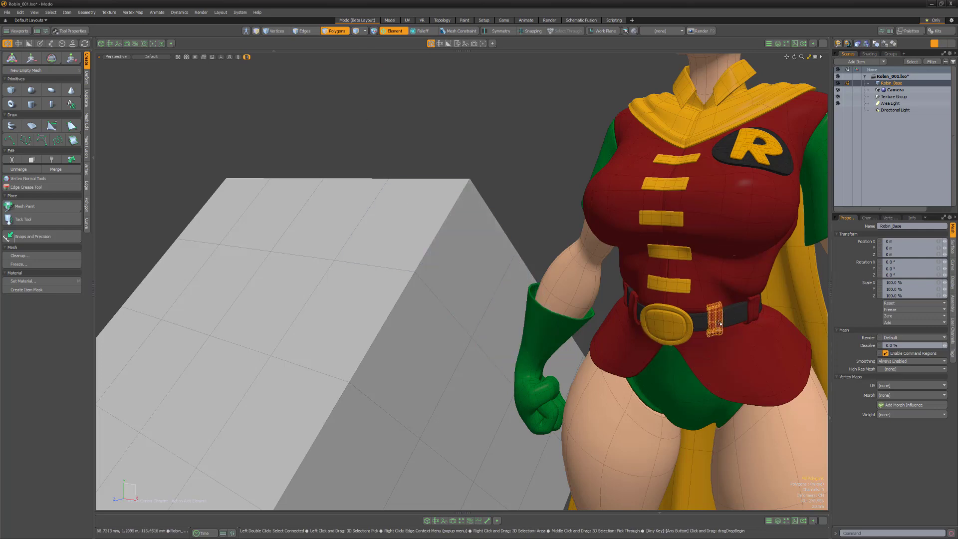
key("w")
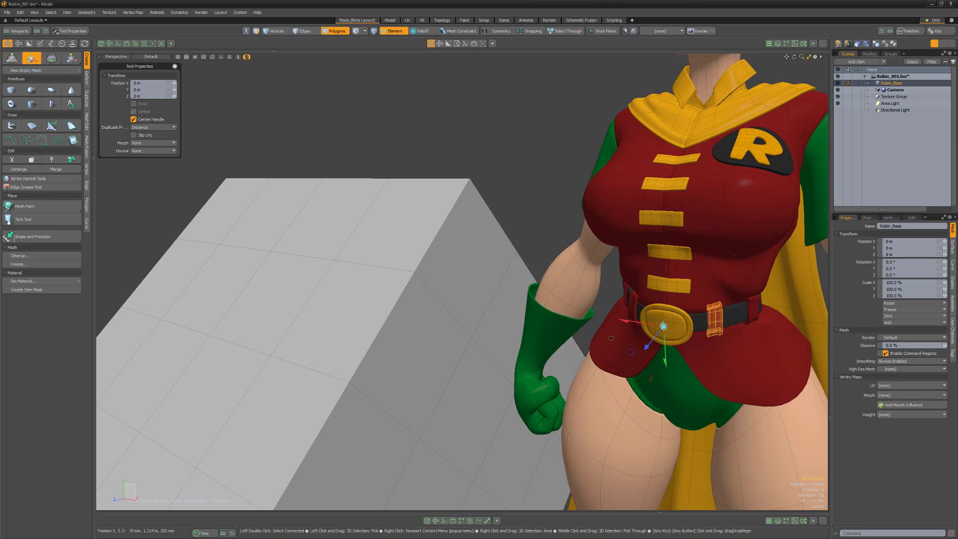
Step: Place the Move handle in turn on the jacket hem, torso, thigh and belt buckle elements
left_click(753, 334)
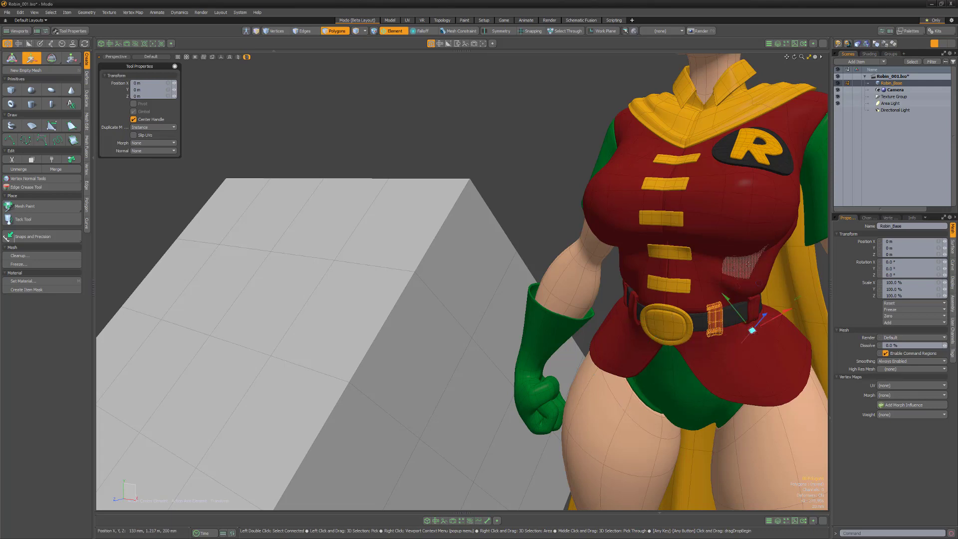
left_click(742, 280)
left_click(720, 358)
left_click(602, 464)
left_click(663, 322)
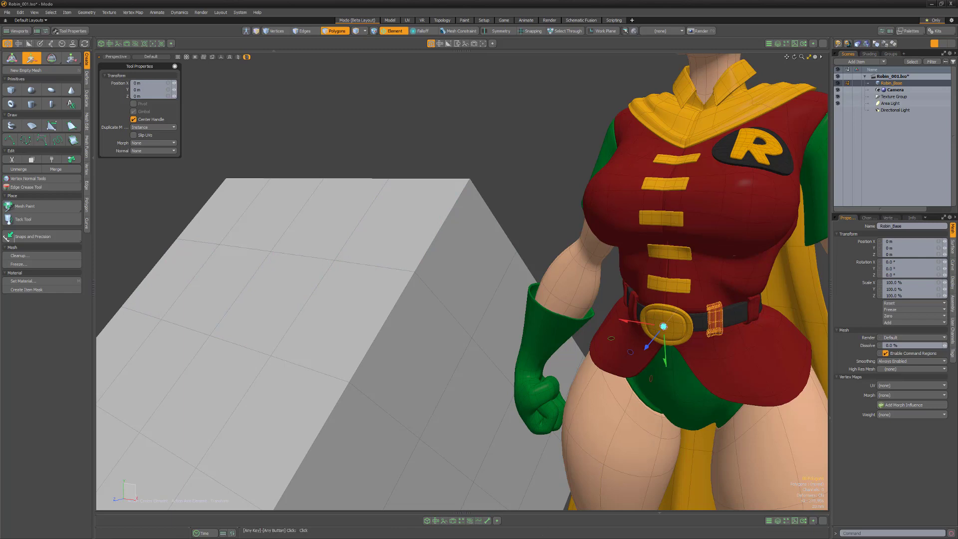
Step: Place the Move handle in turn on different polygons, edges and vertices of the cube's upper and side faces
left_click(409, 344)
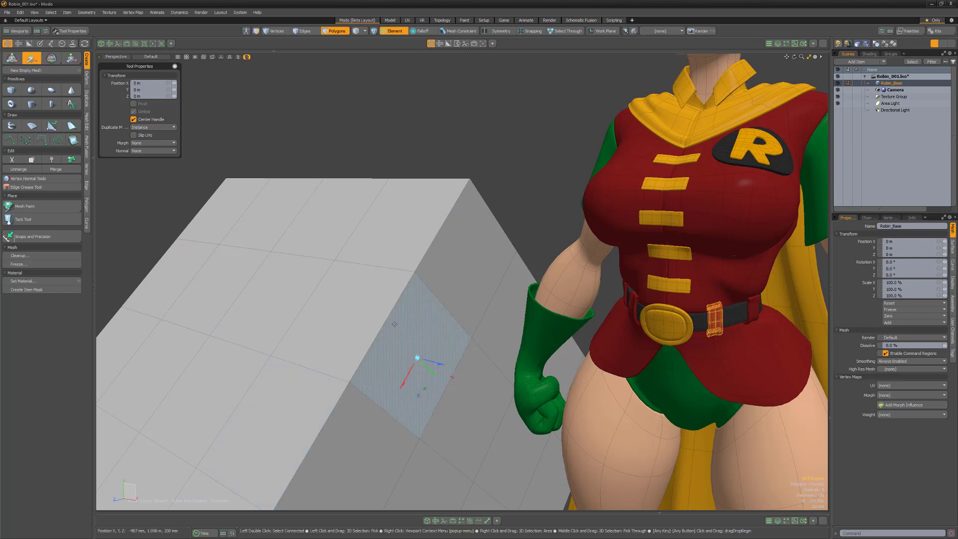
left_click(366, 275)
left_click(335, 261)
left_click(273, 293)
left_click(352, 463)
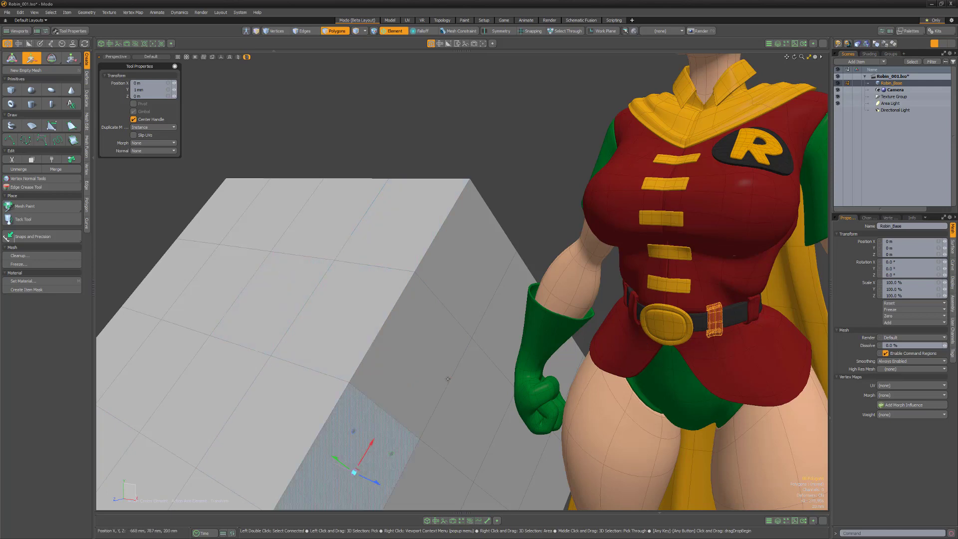
left_click(569, 280)
left_click(410, 349)
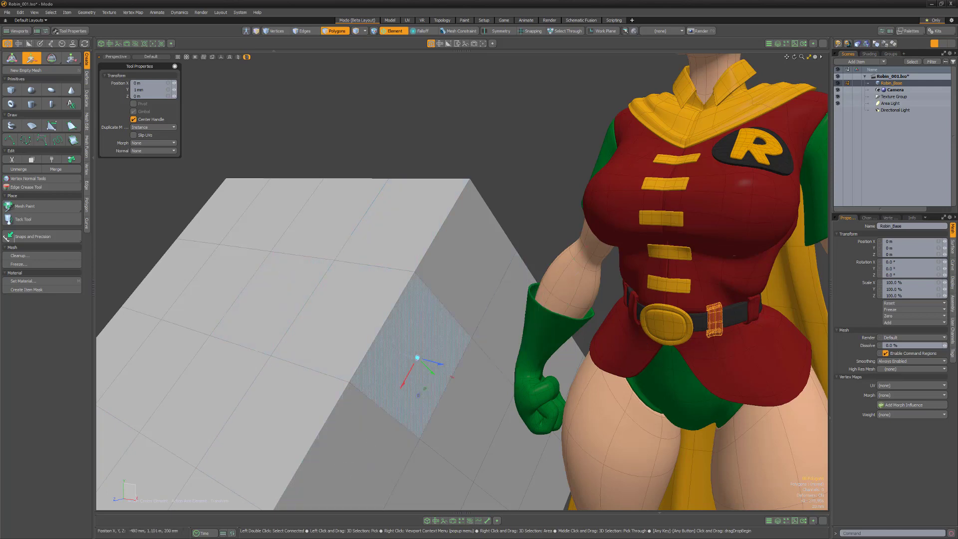
Step: Set the Element Mode to Edge and place the Move handle on several of the cube's edges
left_click(374, 31)
mouse_move(401, 147)
left_click(434, 165)
left_click(306, 303)
left_click(381, 265)
left_click(444, 307)
left_click(381, 408)
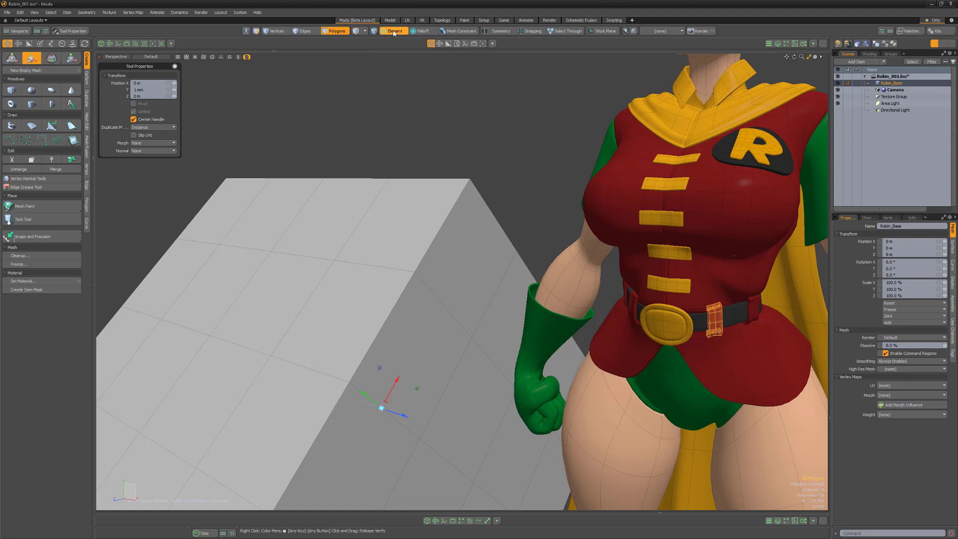
Step: Set the Element Mode to Polygon and place the Move handle at several points on the cube's side polygons
left_click(391, 32)
mouse_move(391, 145)
left_click(450, 176)
left_click(417, 302)
left_click(393, 381)
left_click(408, 330)
Step: Set the Element Mode to Polygon Center and place the Move handle on polygons of the cube's upper and side faces
left_click(400, 31)
mouse_move(407, 148)
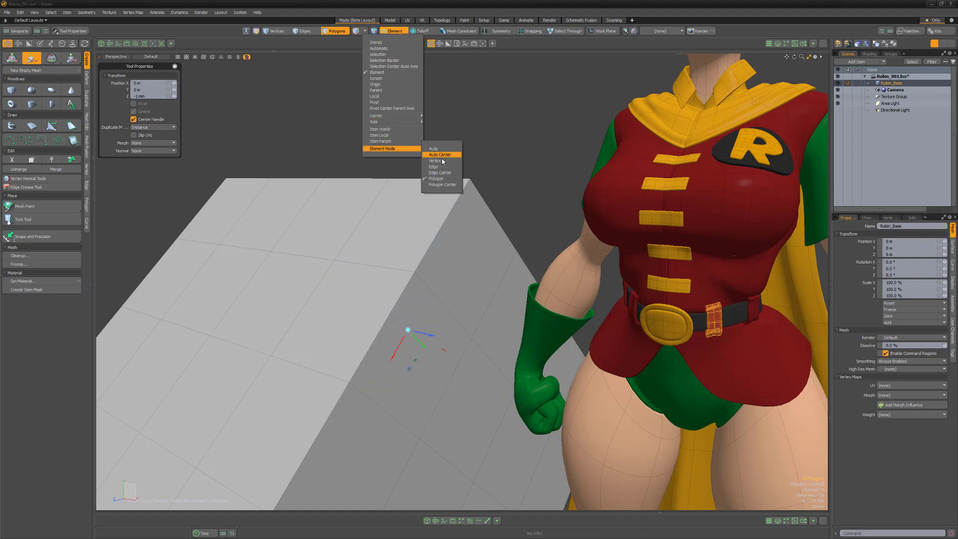
left_click(444, 178)
left_click(391, 214)
left_click(328, 302)
left_click(417, 357)
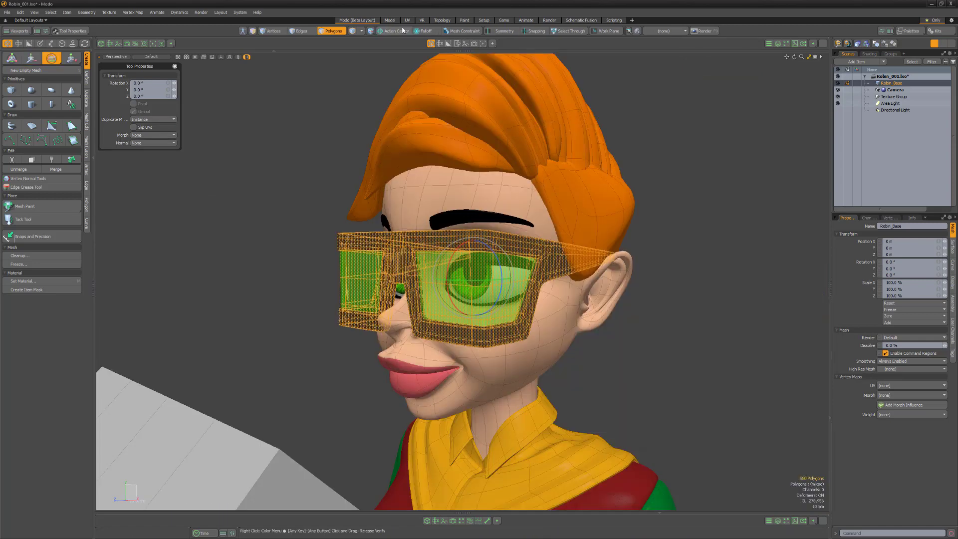
Step: Set the Action Center to Screen for the selected glasses and examine the Rotate handle's alignment from the front and side
left_click(389, 31)
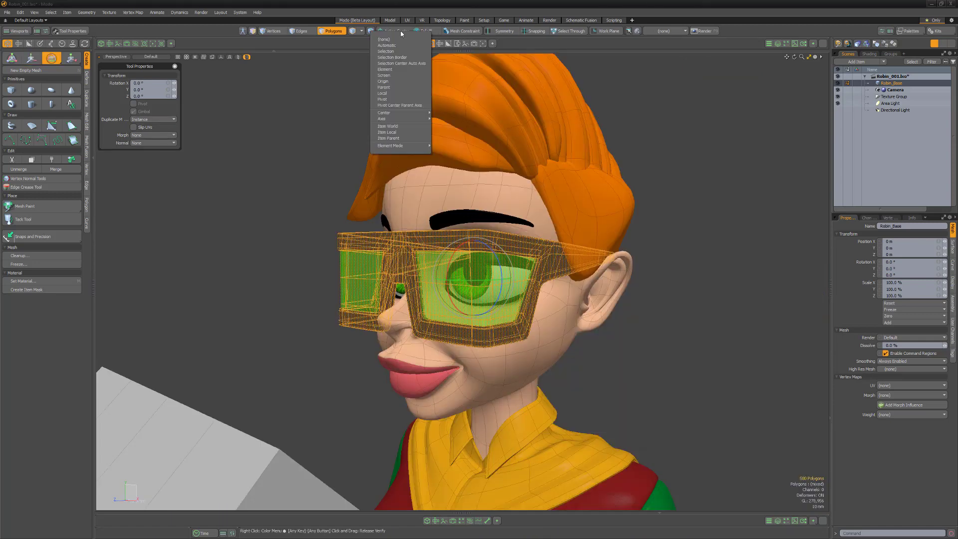
left_click(399, 75)
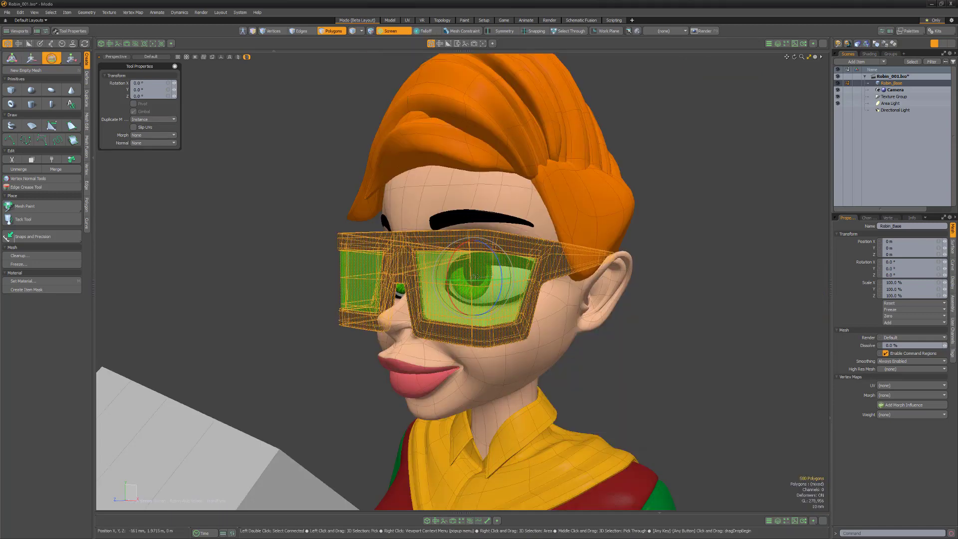
left_click_drag(476, 277, 641, 306, "alt")
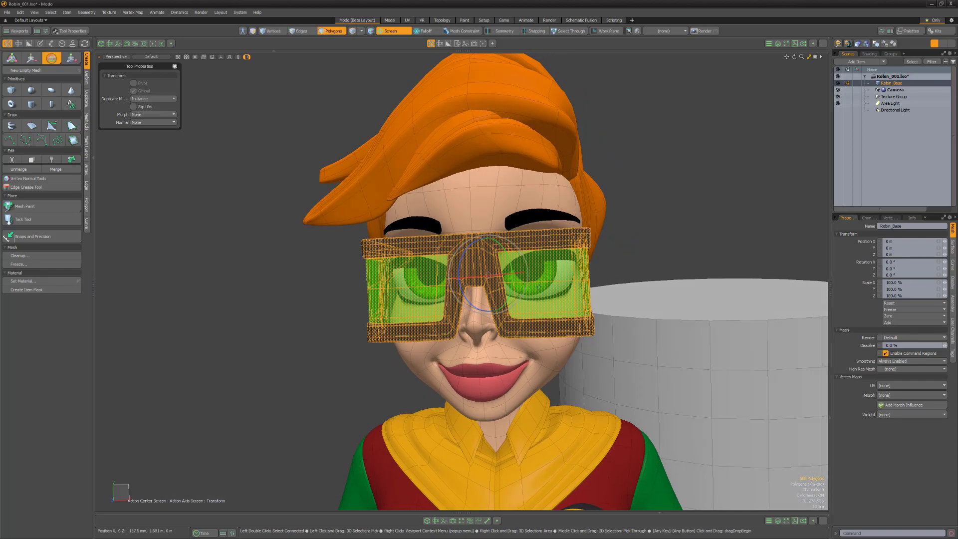
left_click_drag(549, 290, 678, 303, "alt")
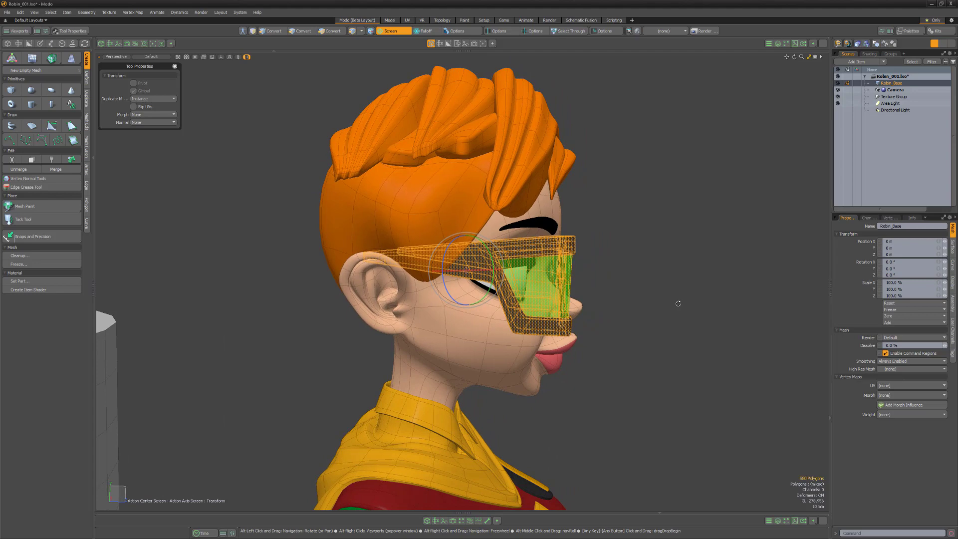
left_click_drag(501, 250, 500, 334, "alt")
left_click(531, 287)
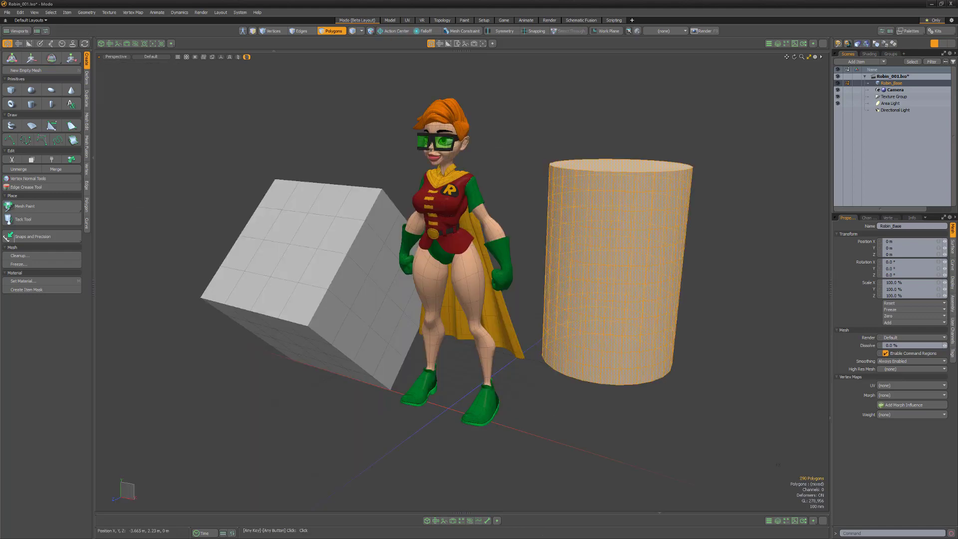
Step: Set the Action Center to Origin and activate the Rotate and Scale tools in turn on the selected cylinder
left_click(396, 30)
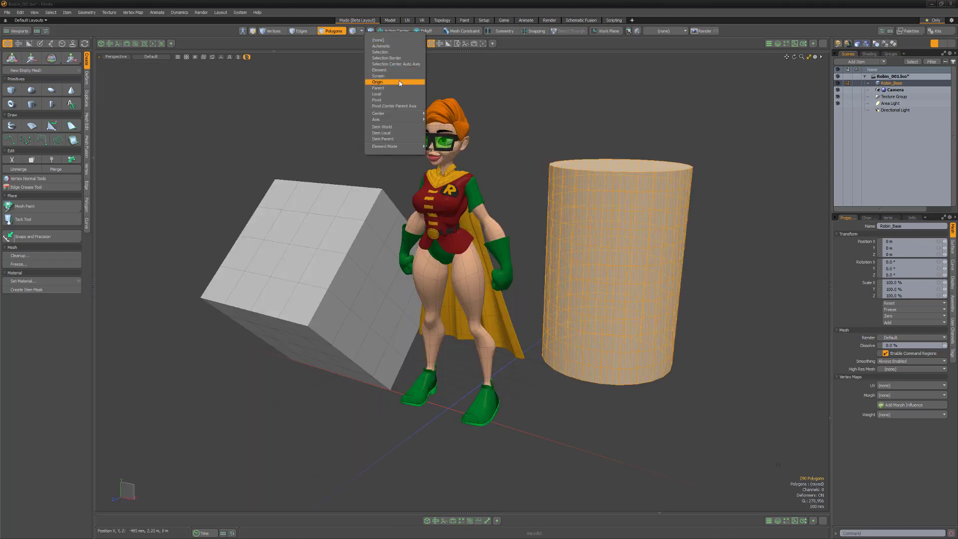
left_click(394, 88)
key("e")
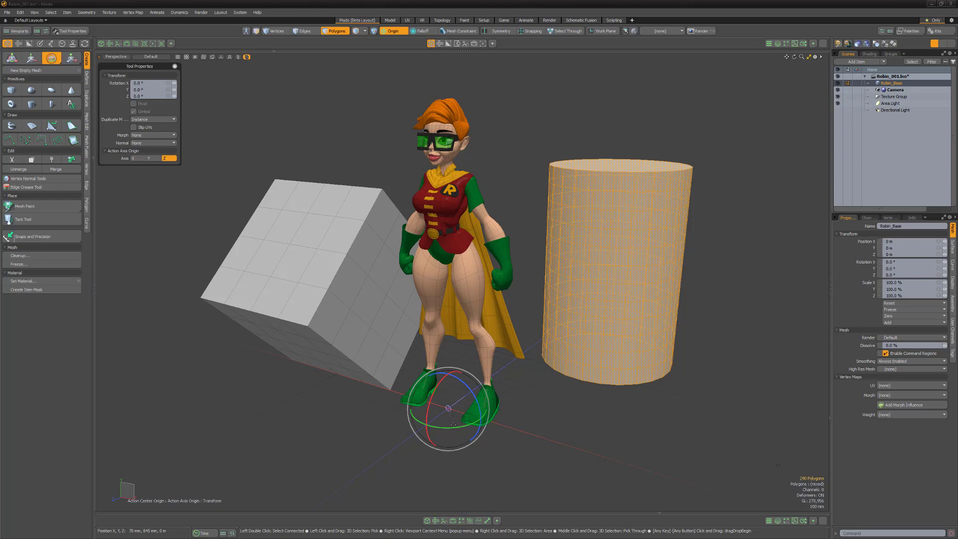
left_click_drag(457, 428, 453, 408)
key("r")
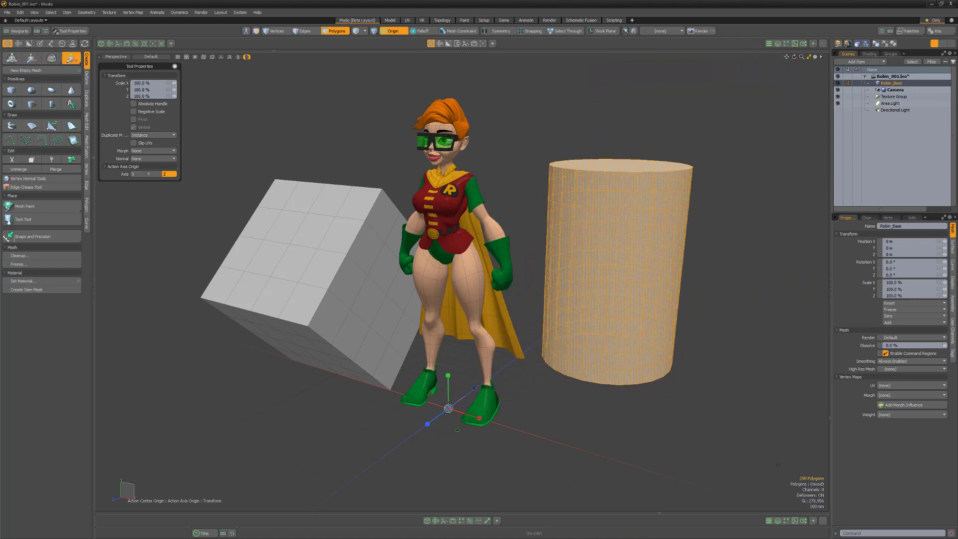
key("q")
Step: Select the whole cube and mirror it across the X axis about the origin
left_click(331, 255)
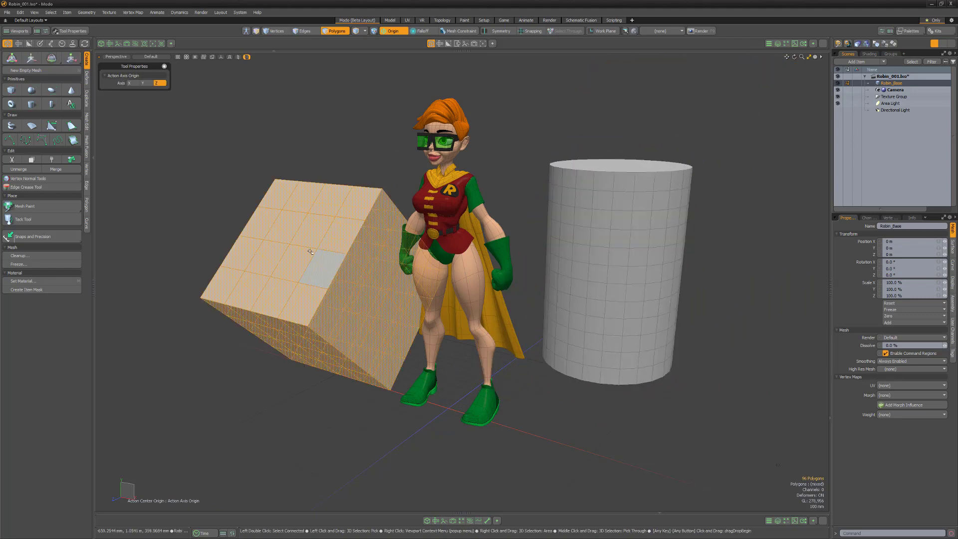
key("shift+v")
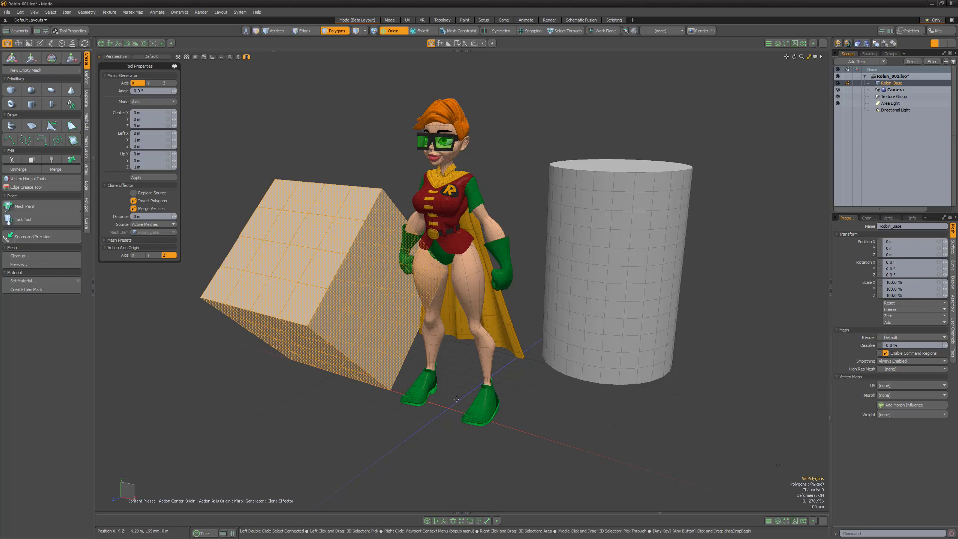
left_click_drag(449, 408, 455, 403)
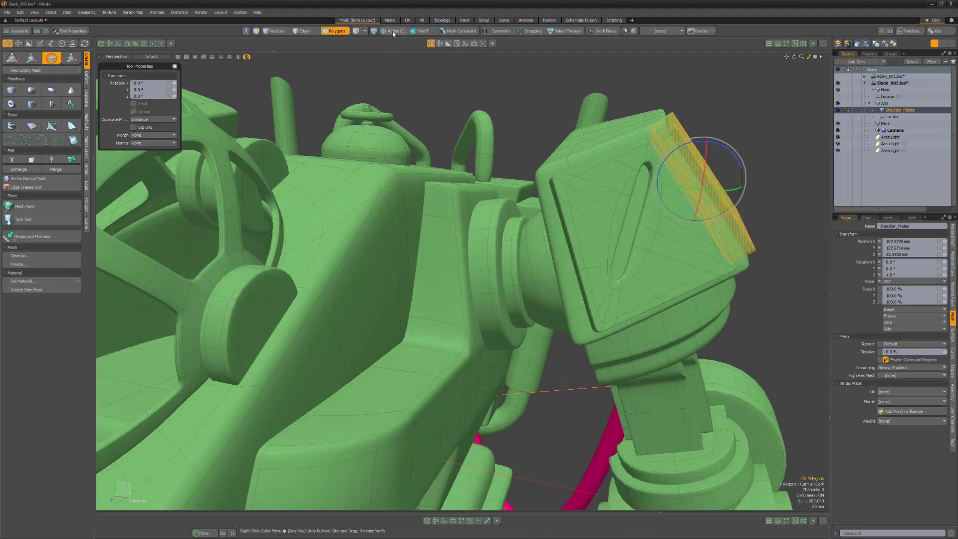
Step: Set the Action Center to Parent for rotating the selected Shoulder_Plates polygons
left_click(392, 31)
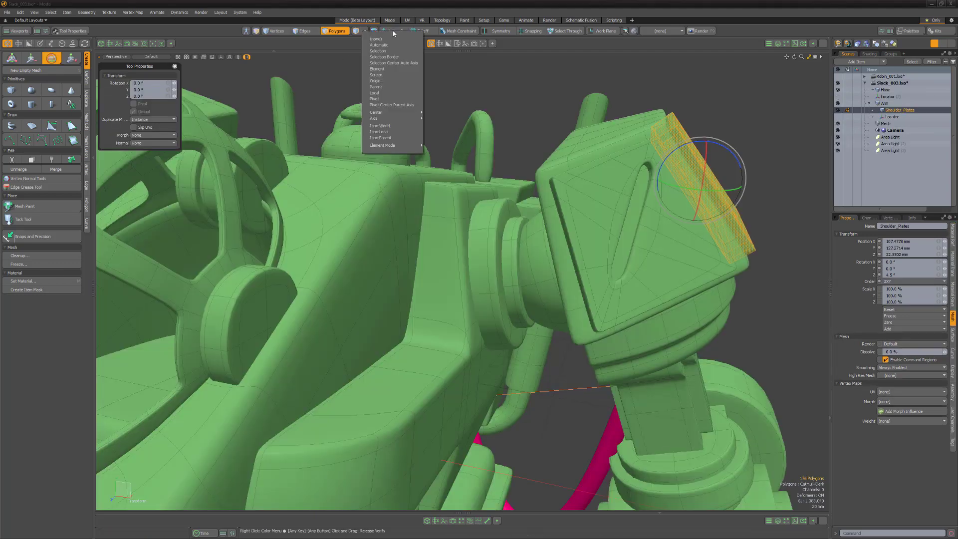
left_click(394, 88)
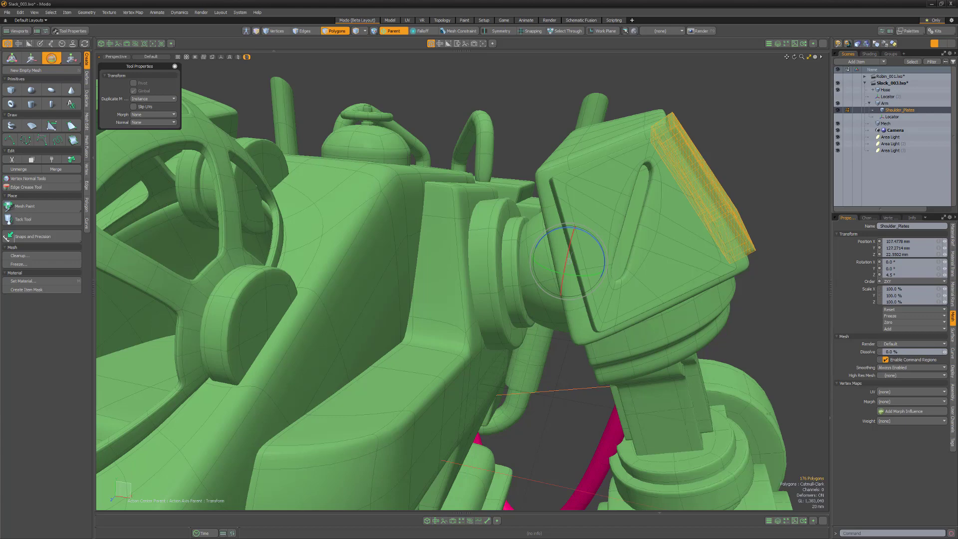
Step: Set the Action Center to Pivot with the Arm item selected and activate the Rotate tool in polygon mode
left_click(395, 32)
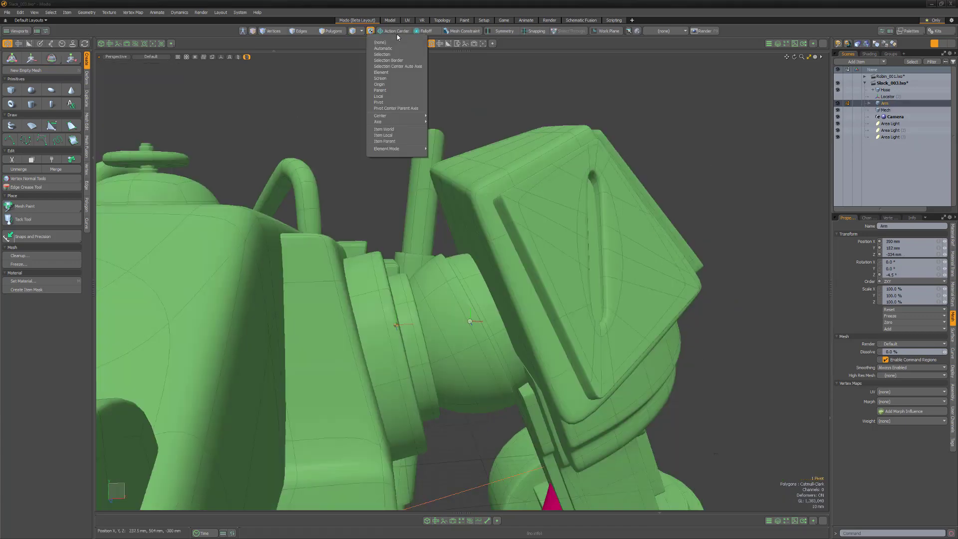
left_click(393, 102)
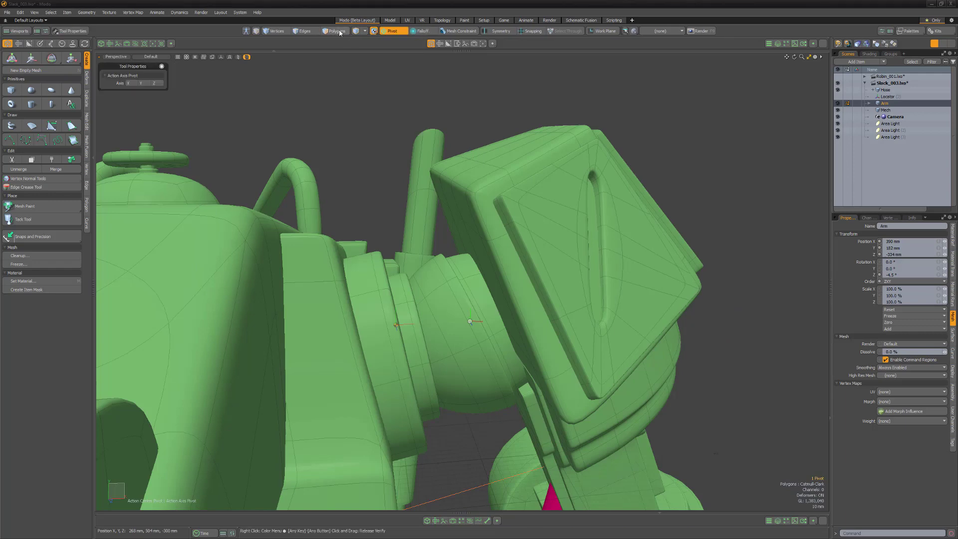
key("3")
key("e")
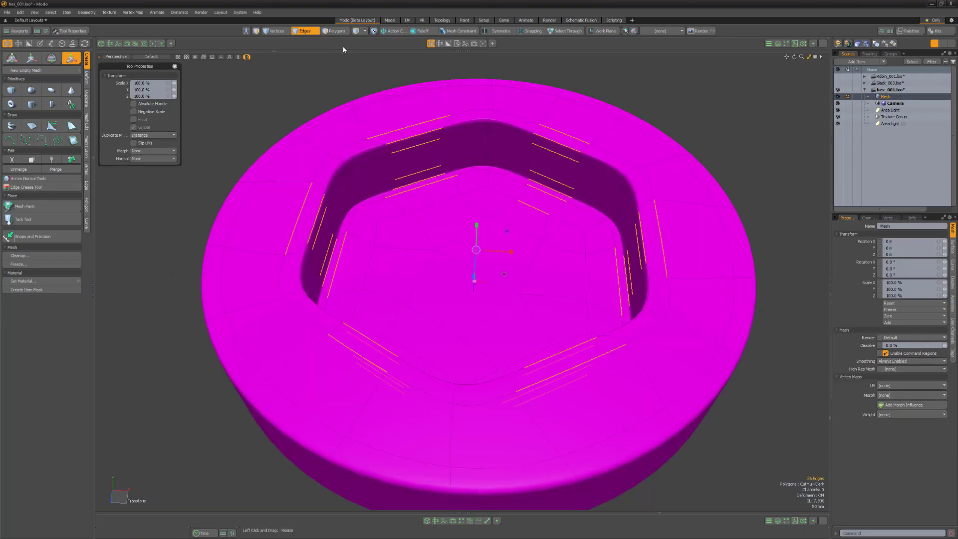
Step: Set the Action Center to Local and scale the selected edges around the hexagonal recess along their local Y axis
left_click(391, 33)
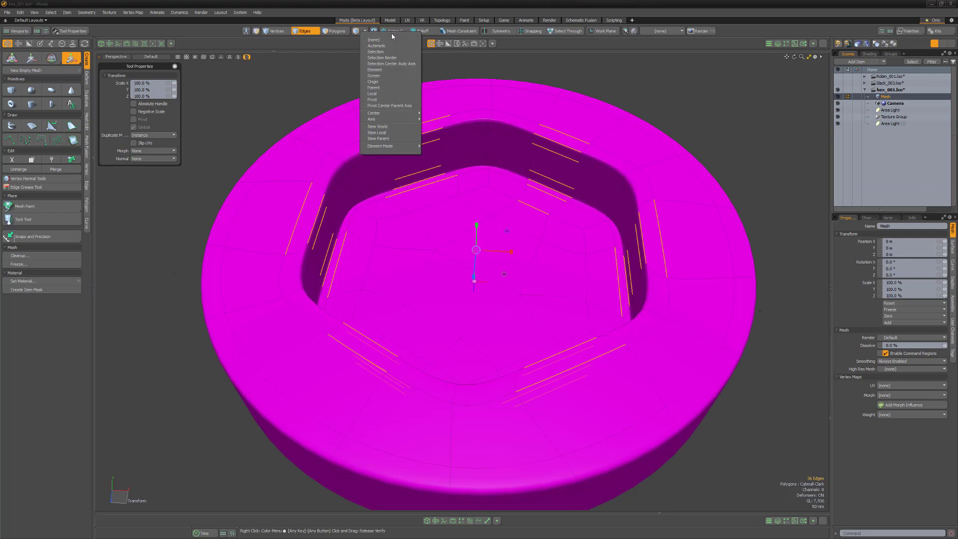
left_click(402, 93)
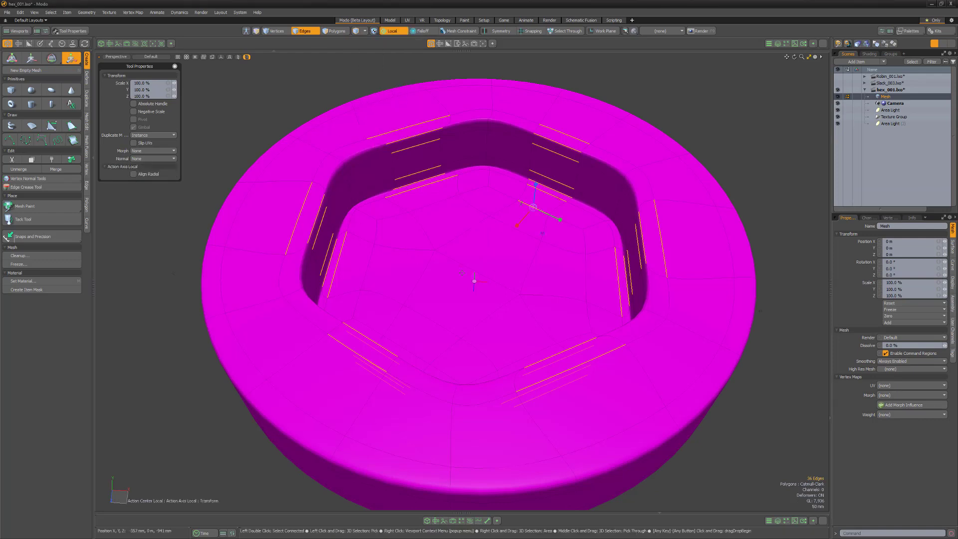
left_click_drag(560, 219, 620, 247)
key("space")
left_click(155, 203)
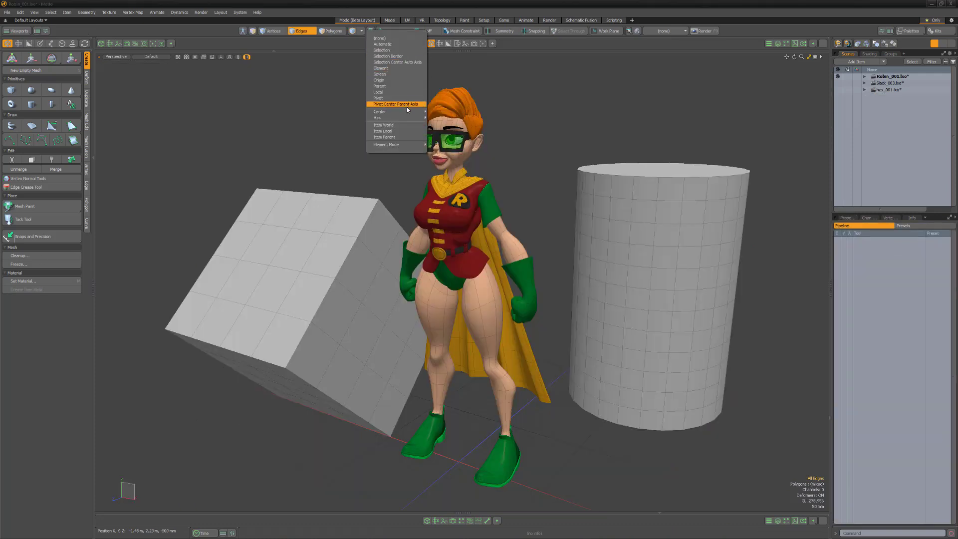
Step: Combine a custom action center by setting the center to Element and the axis to Local
mouse_move(396, 111)
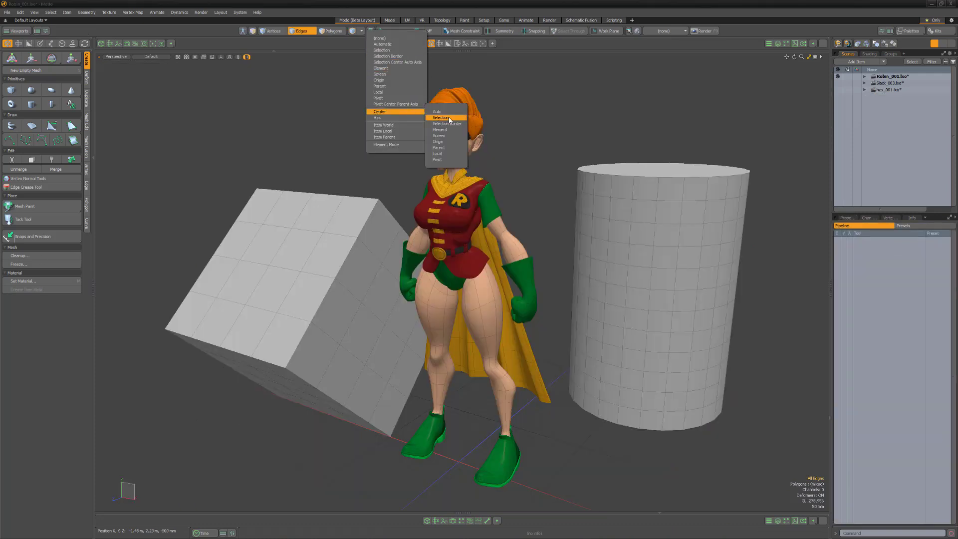
left_click(440, 129)
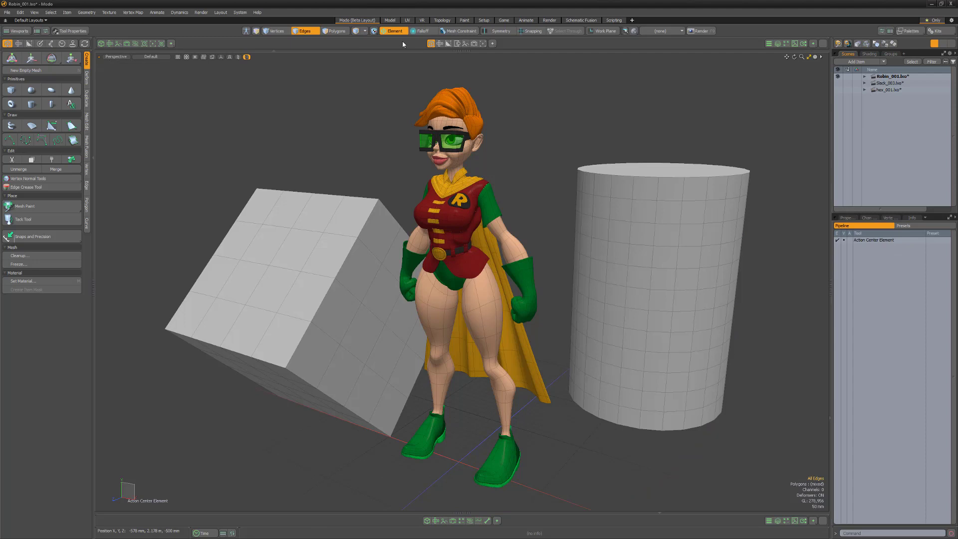
left_click(393, 31)
mouse_move(412, 120)
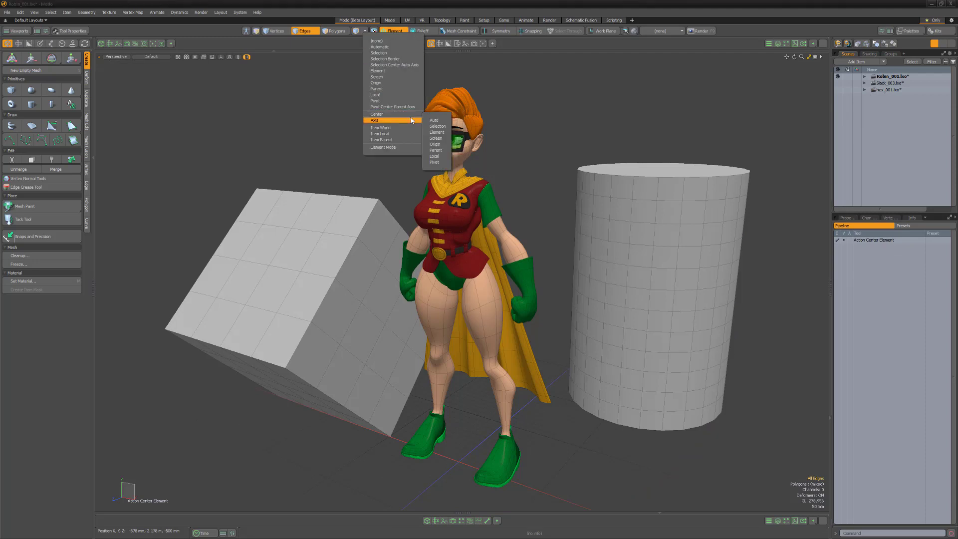
left_click(434, 156)
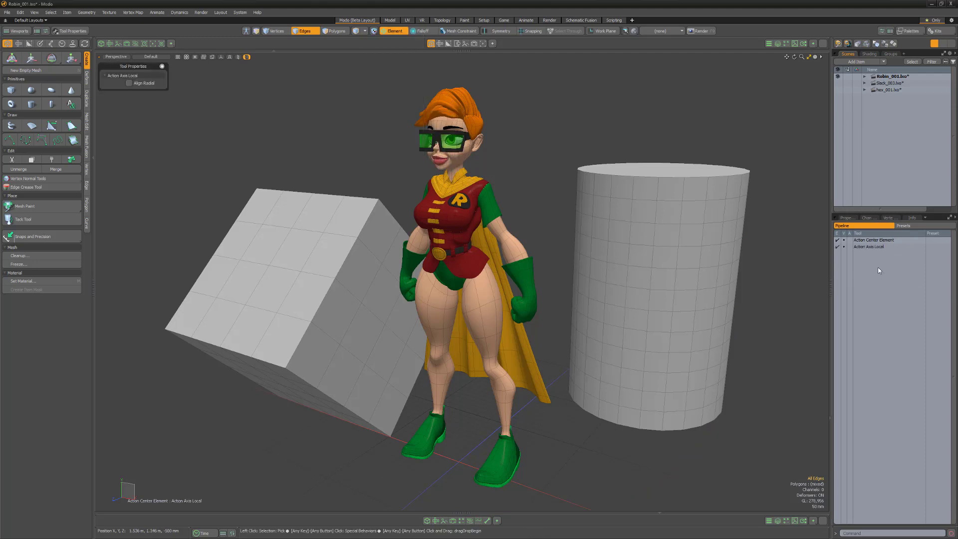
Step: Remove the custom Element center and Local axis combination from the tool pipeline
right_click(854, 241)
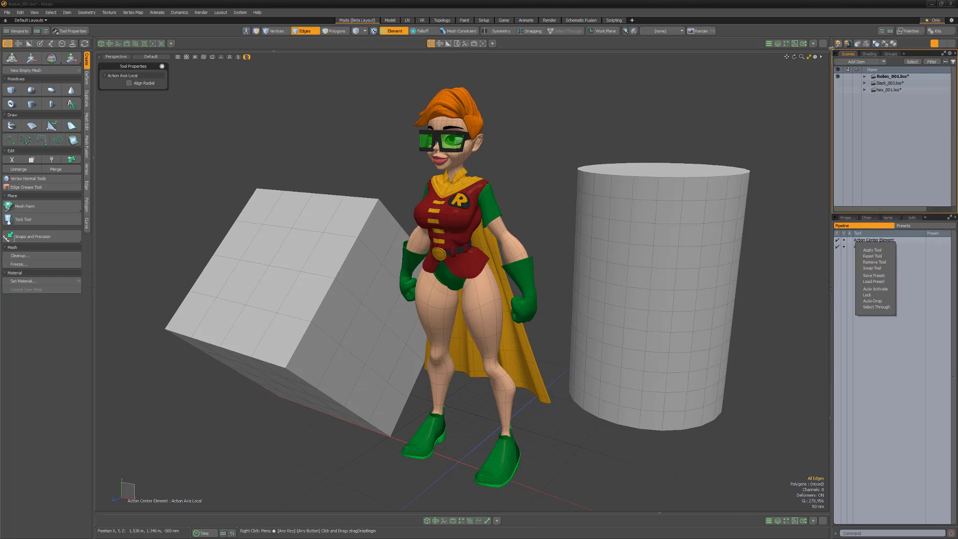
left_click(874, 262)
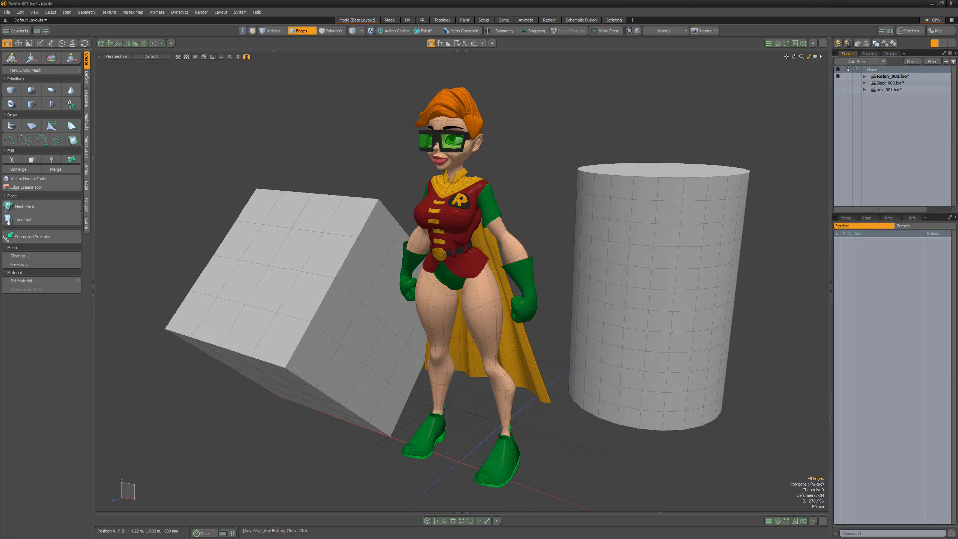